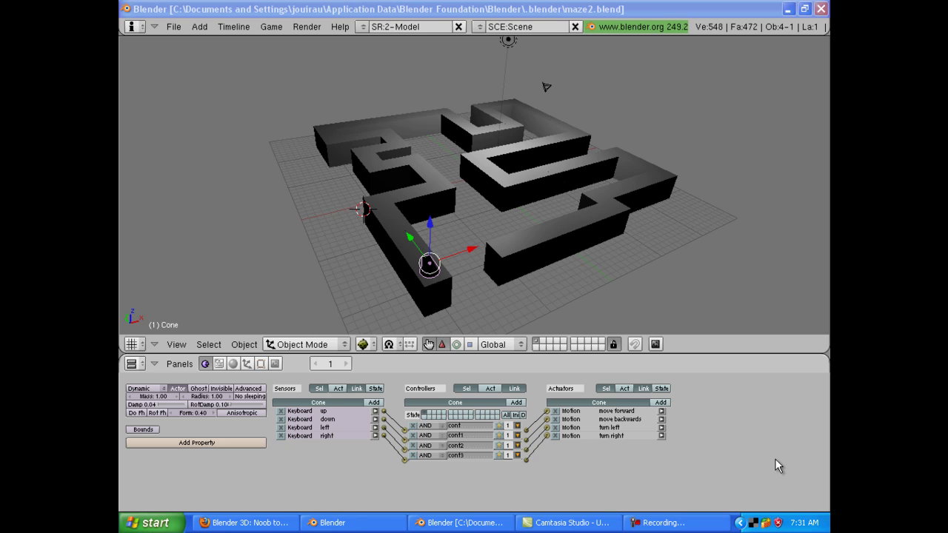
- Deselect the cone, place the 3D cursor, and add a new mesh plane there
key(a)
click(461, 268)
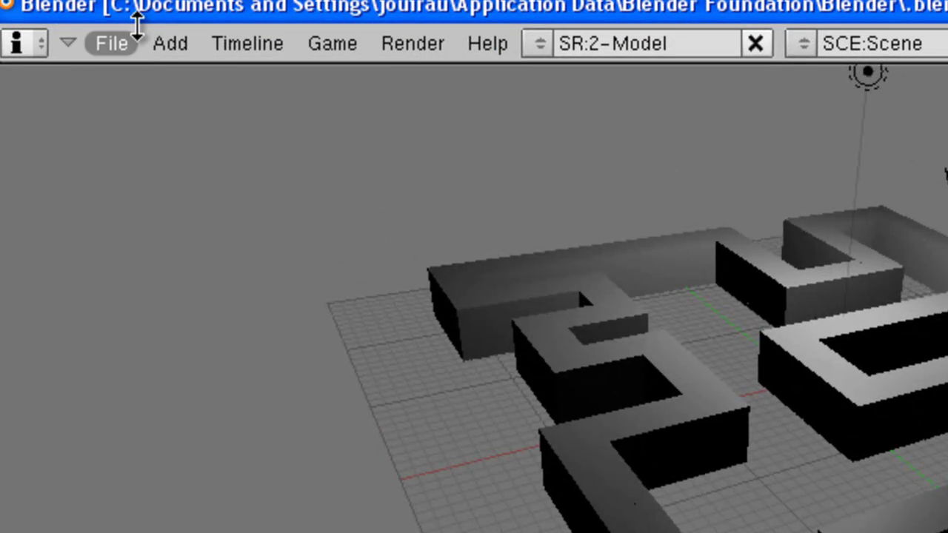
click(198, 28)
mouse_move(169, 76)
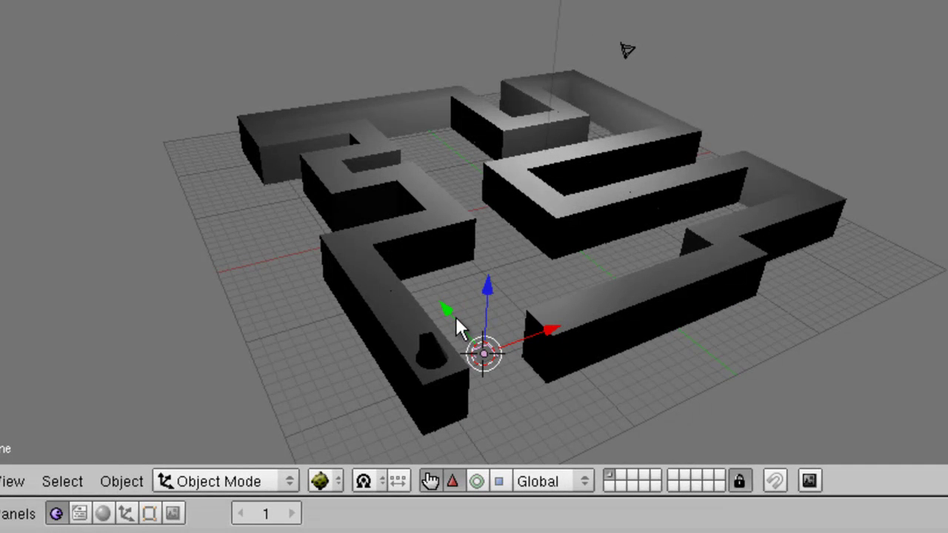
- Move the plane along the Y axis, then along the X axis toward the maze
key(g)
key(y)
click(370, 184)
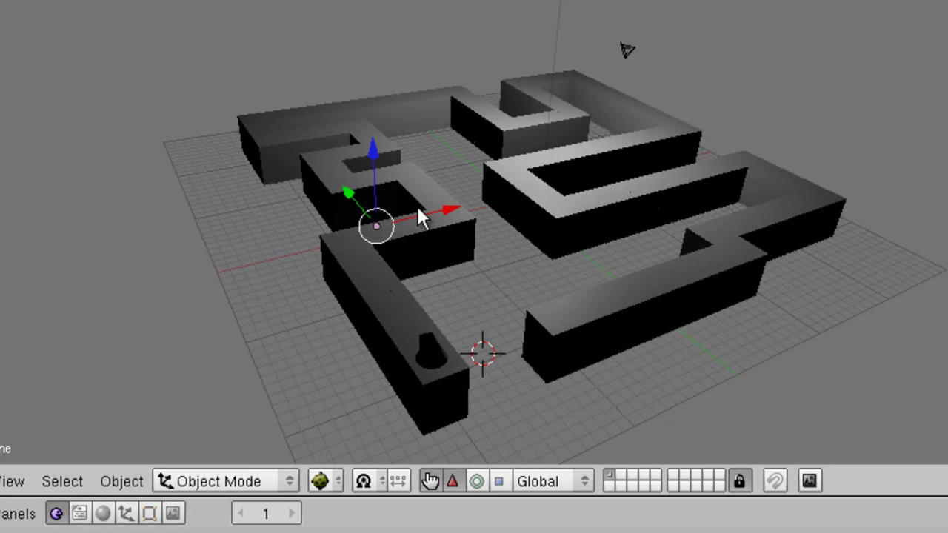
key(g)
key(x)
click(532, 190)
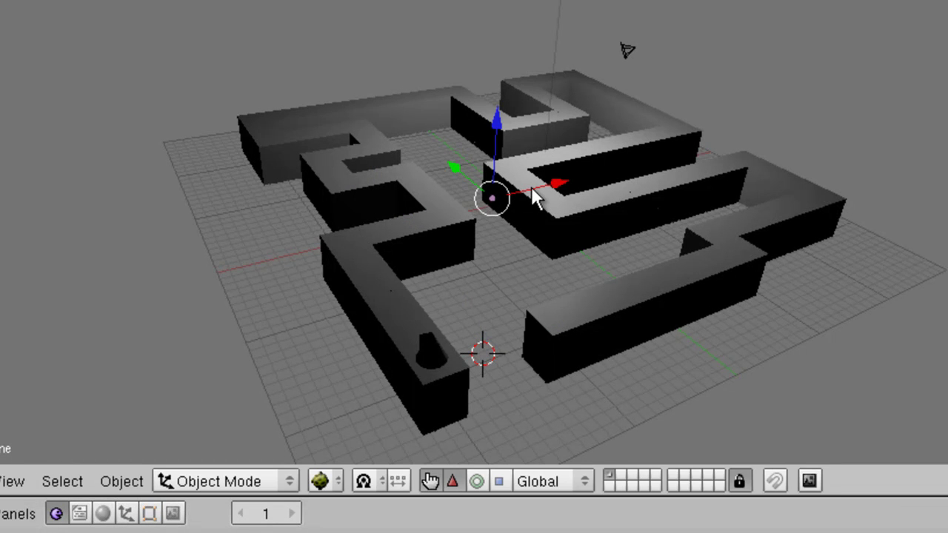
- In top and front views, centre the plane just below the maze walls, about -10.75 on X
key(KP_7)
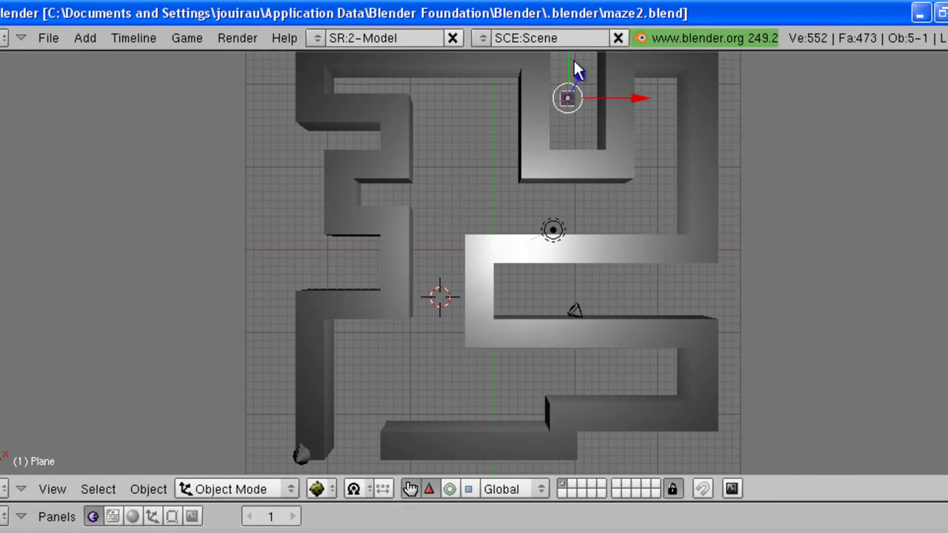
drag(569, 61, 569, 210)
drag(642, 247, 569, 246)
key(KP_1)
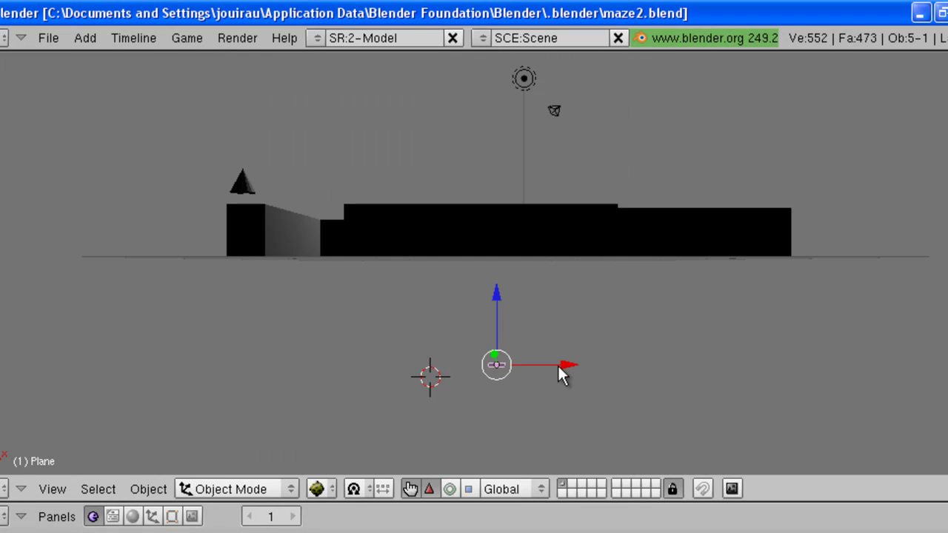
drag(559, 364, 562, 365)
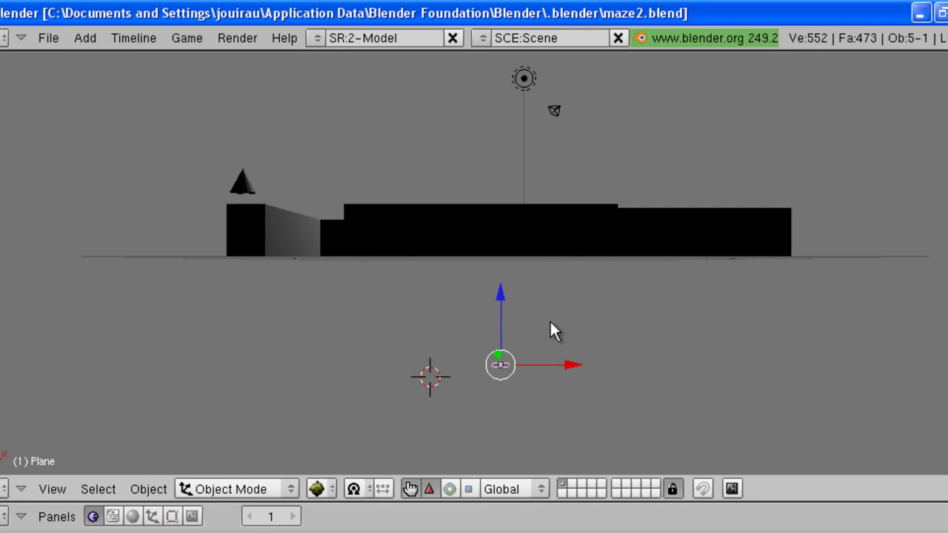
- In Edit Mode, scale the plane by 35 so it forms a floor under the whole maze
click(291, 495)
click(268, 451)
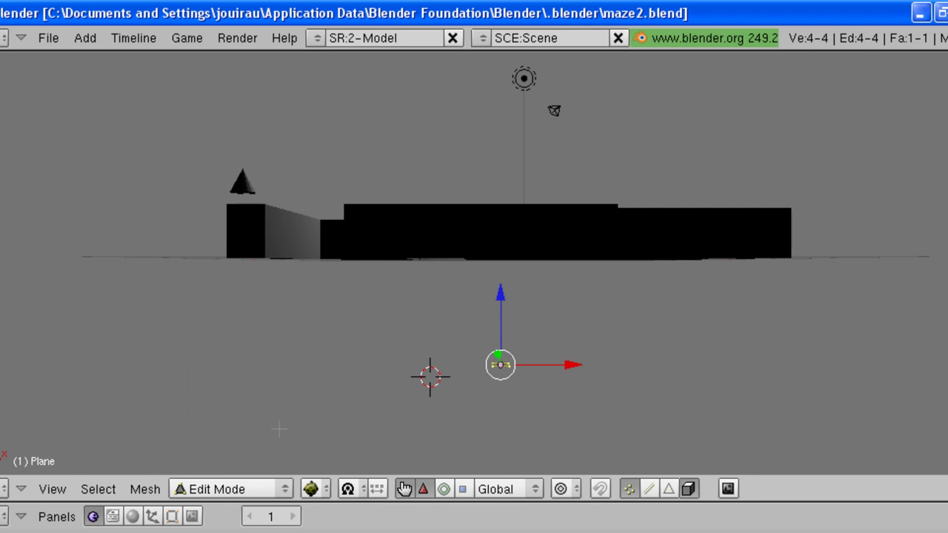
text(s)
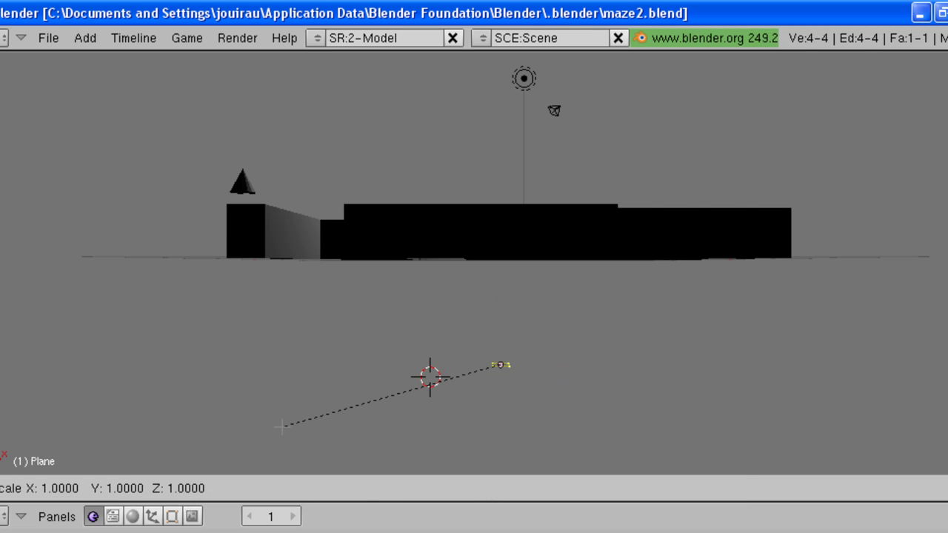
text(35)
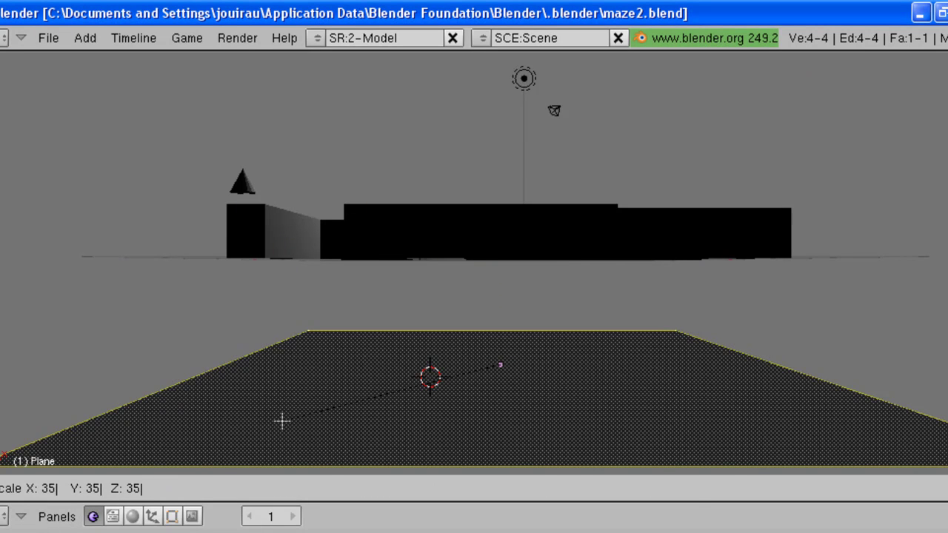
key(Return)
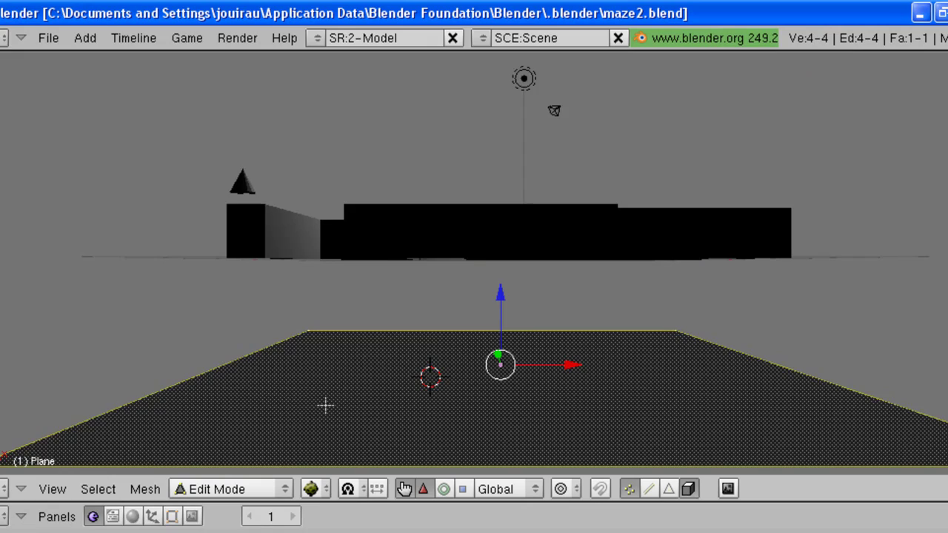
middle_drag(325, 405, 657, 428)
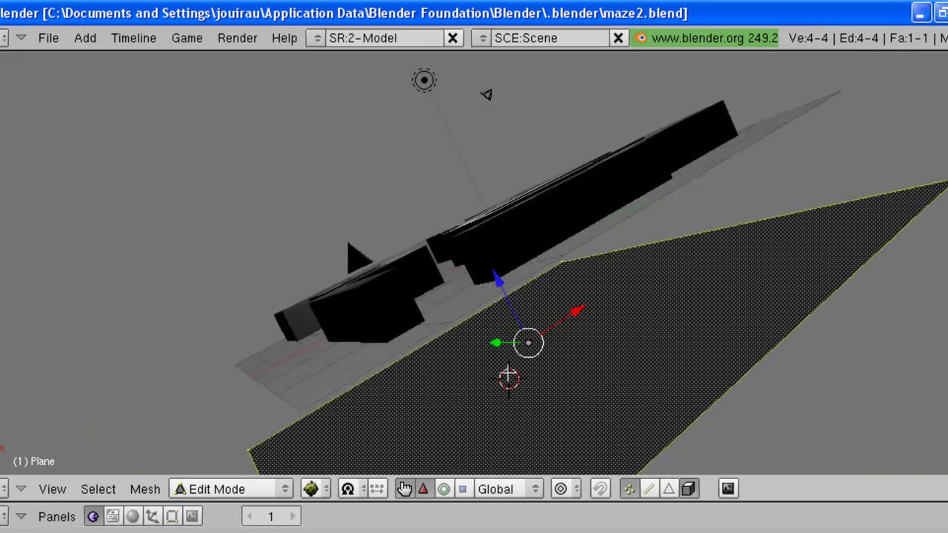
middle_drag(681, 261, 739, 337)
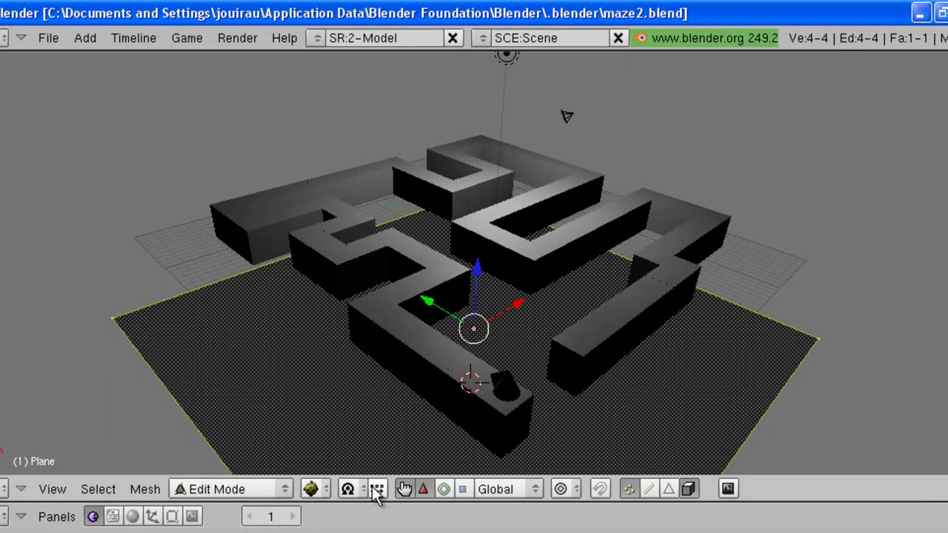
- Back in Object Mode, select the cone and add a new material to it
click(280, 490)
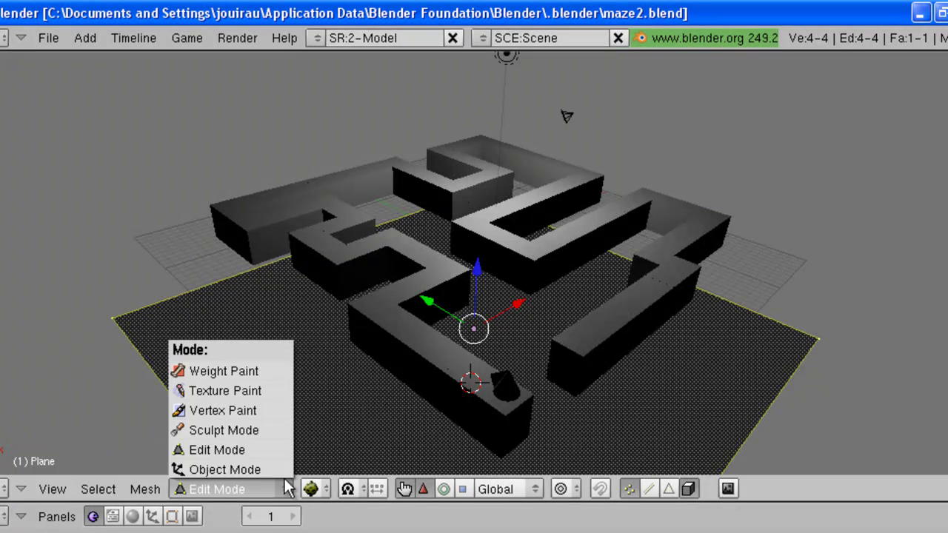
click(272, 469)
right_click(513, 392)
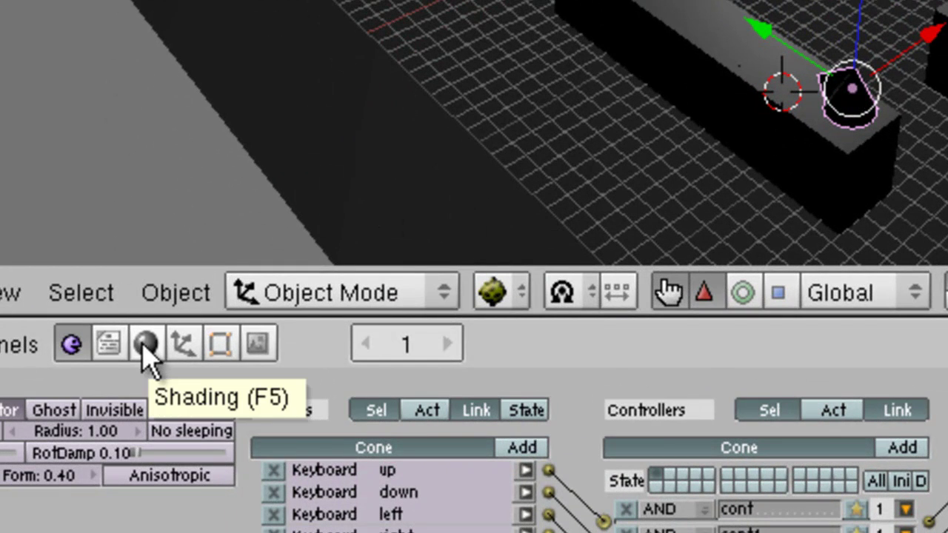
click(145, 348)
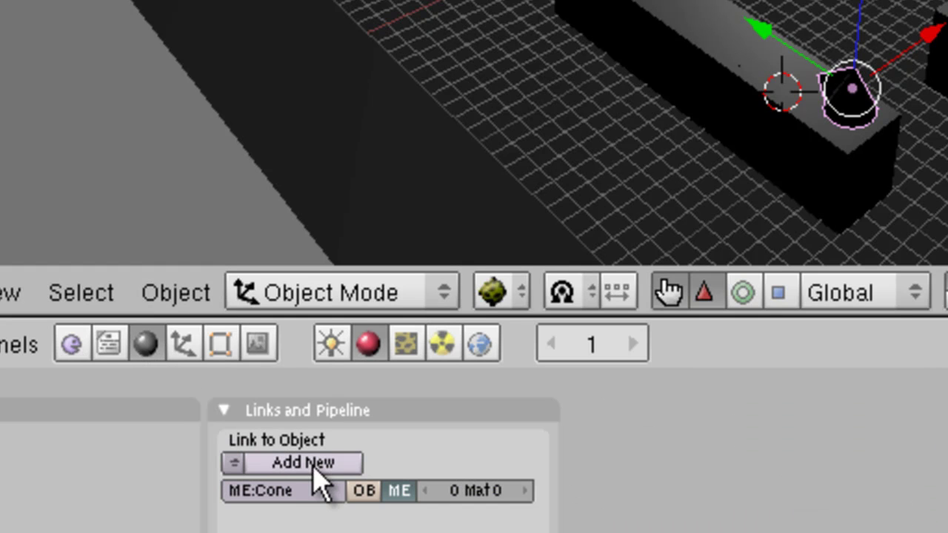
click(308, 464)
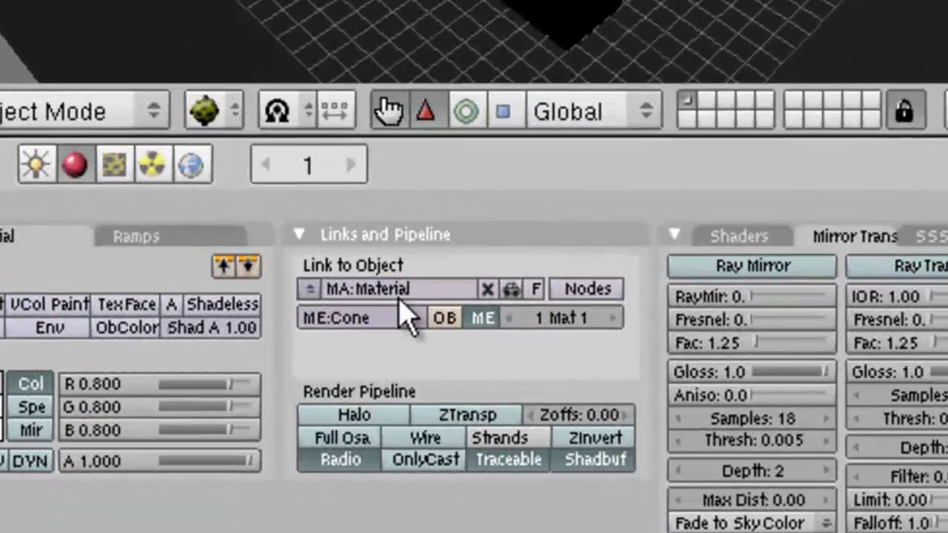
- Rename the cone's material from 'Material' to 'coneMat'
click(482, 300)
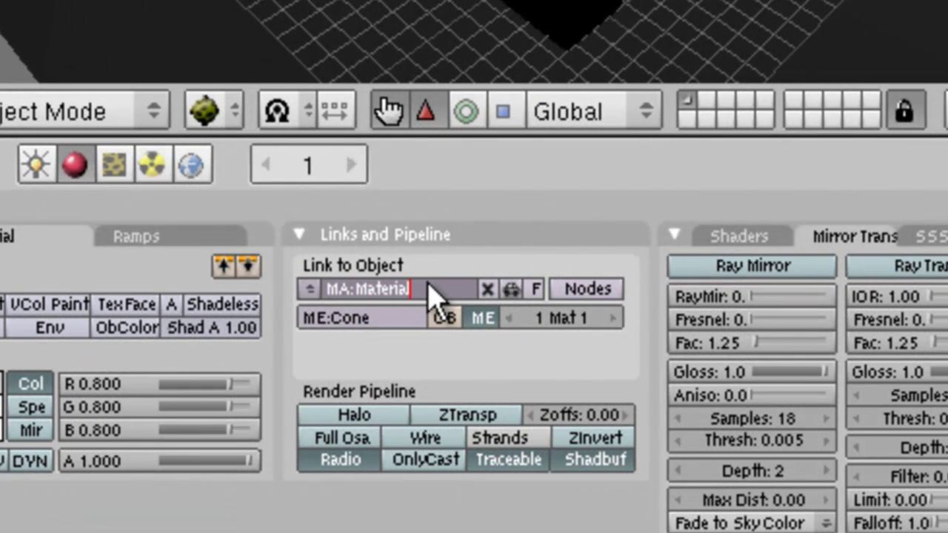
key(BackSpace)
key(BackSpace)
key(BackSpace)
key(BackSpace)
key(BackSpace)
key(BackSpace)
key(BackSpace)
key(BackSpace)
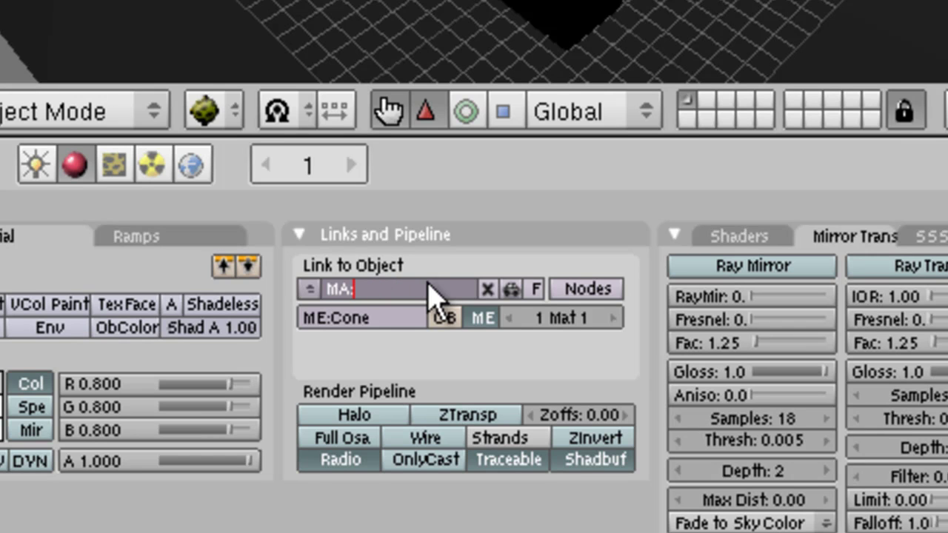
text(coneMat)
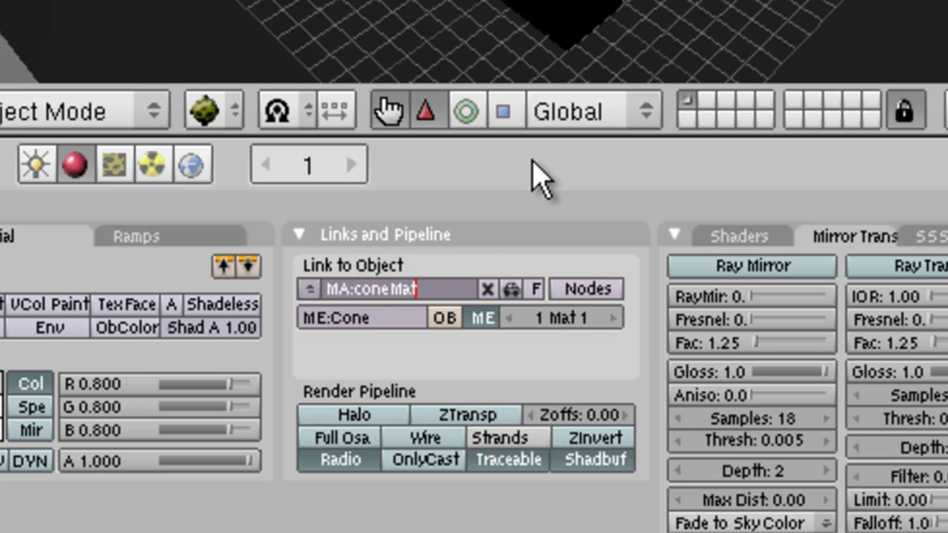
key(Return)
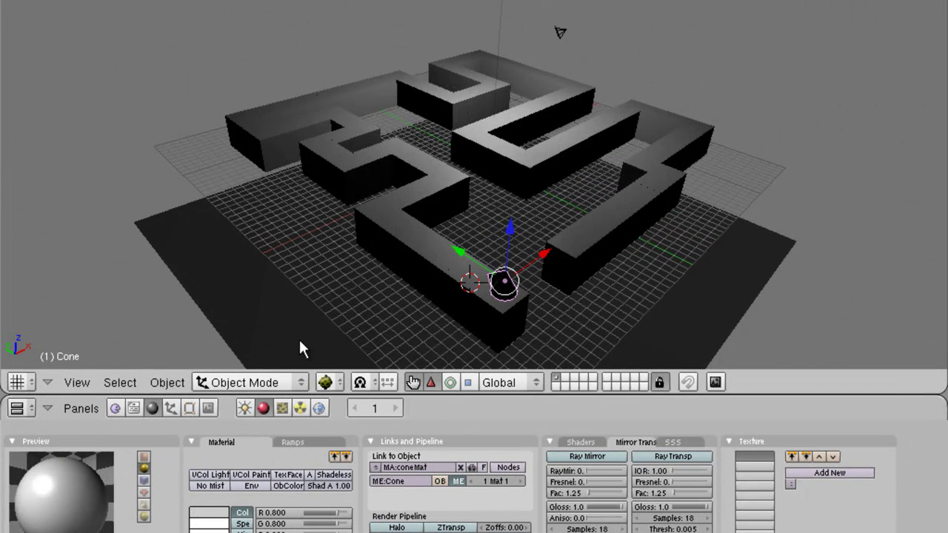
- Make the floor plane an actor and give it a sensor, a controller and an actuator
right_click(703, 329)
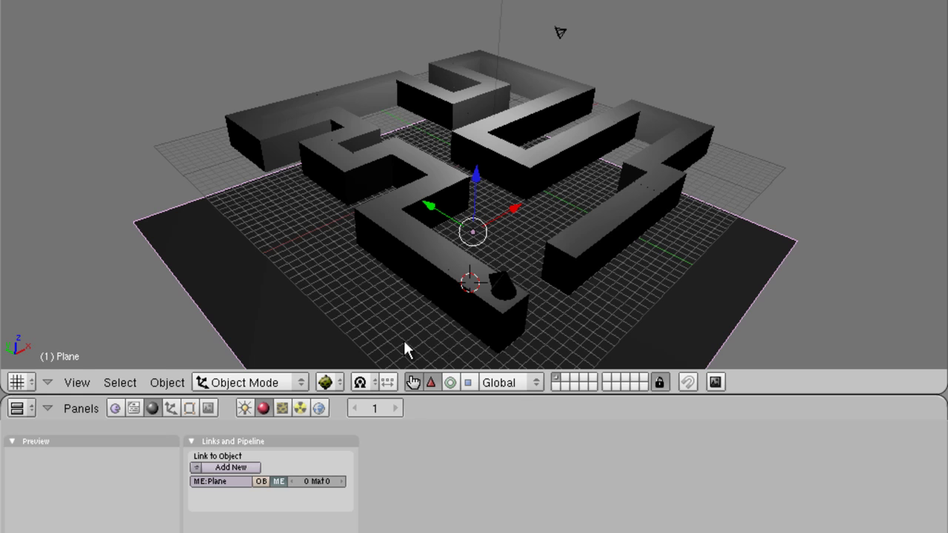
click(114, 409)
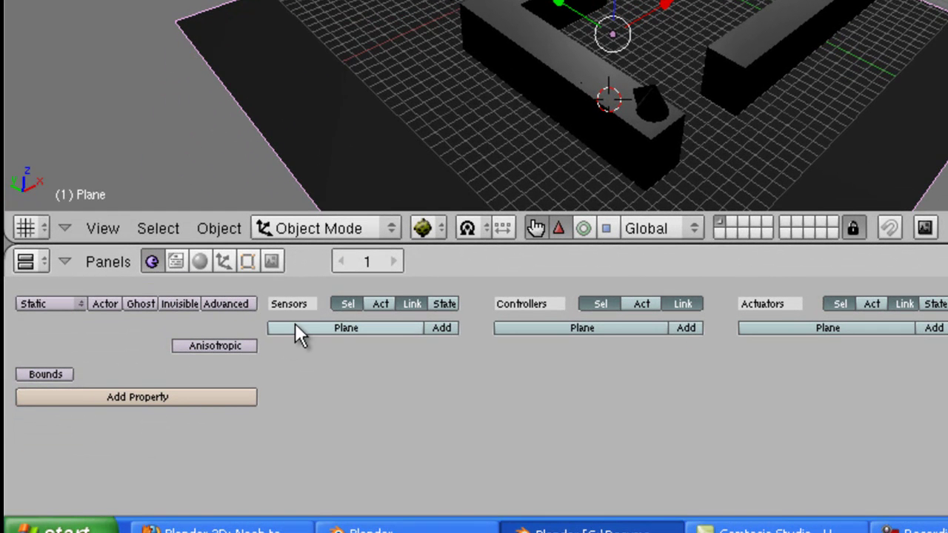
click(103, 305)
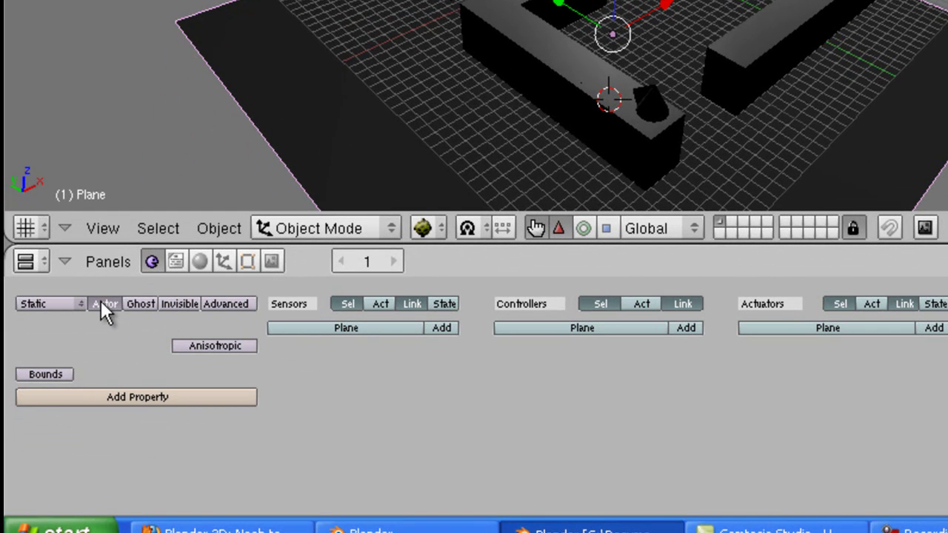
click(443, 328)
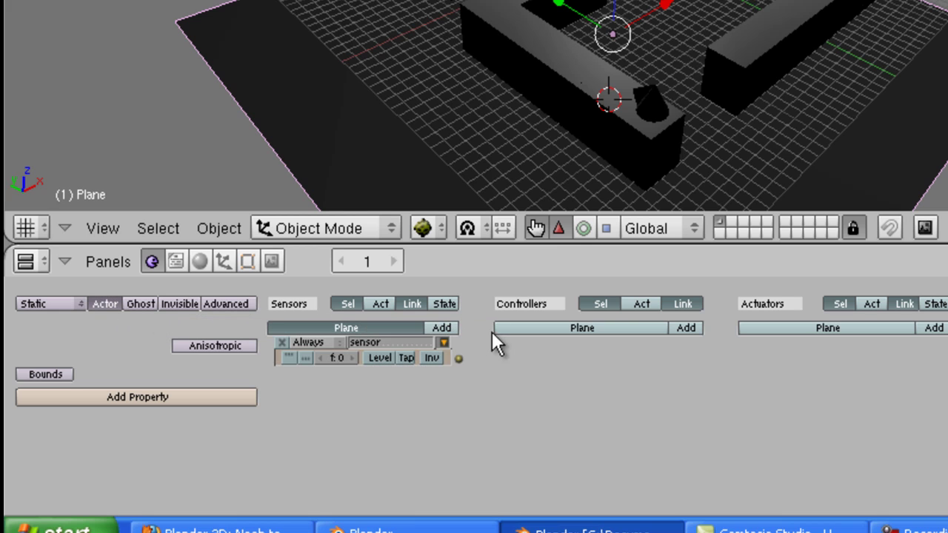
click(686, 330)
click(933, 329)
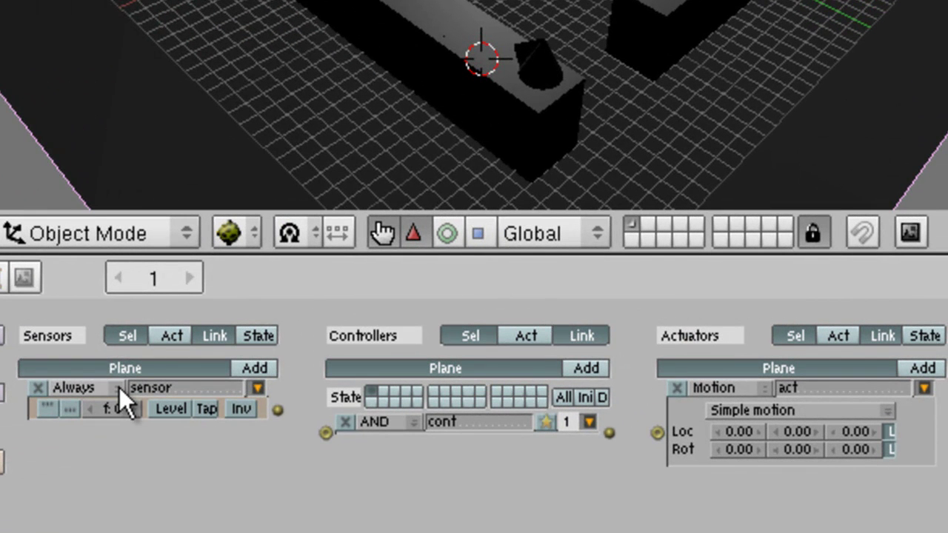
- Set the plane's sensor to Touch with material coneMat
click(334, 343)
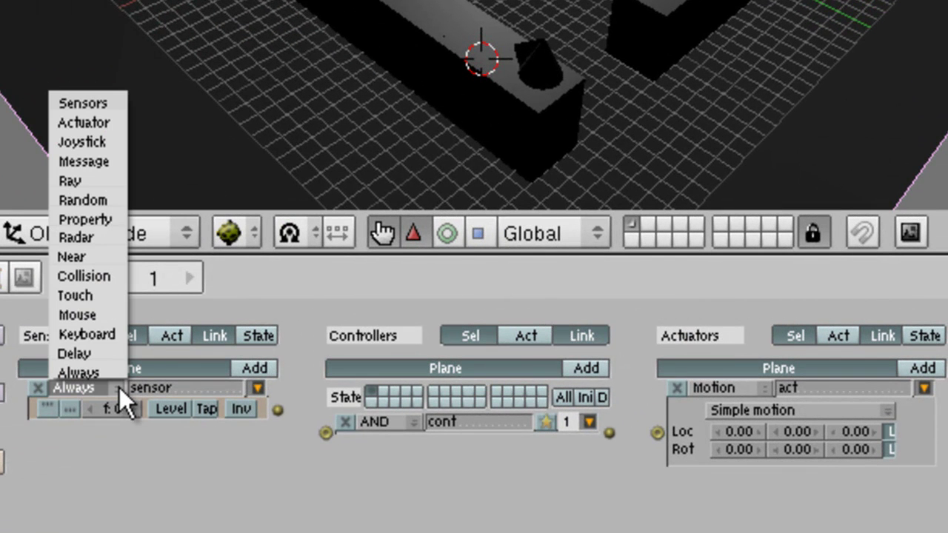
click(98, 295)
click(74, 428)
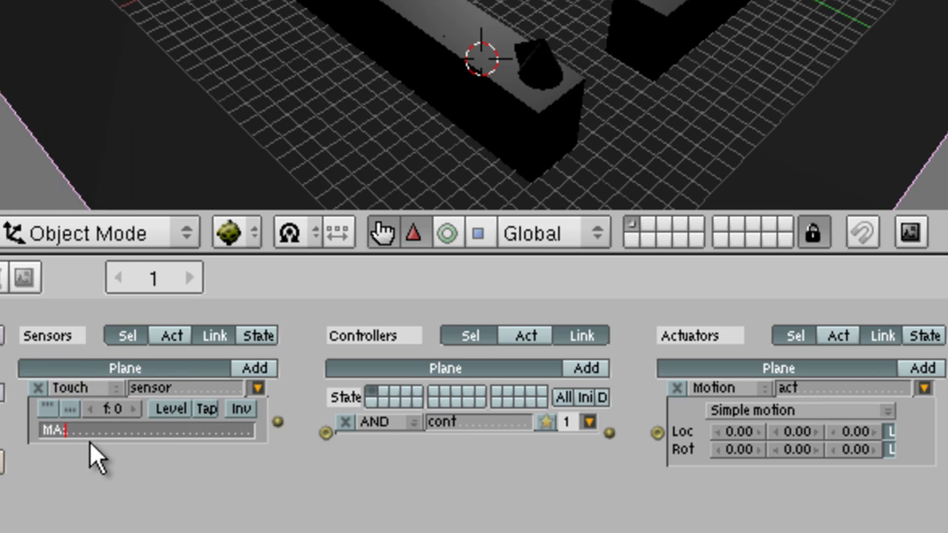
text(coneMat)
key(Return)
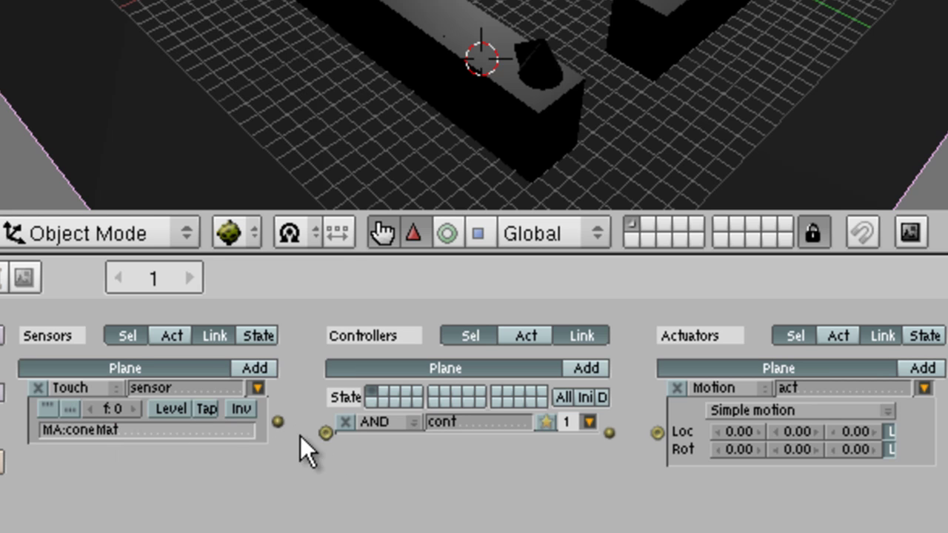
- Wire the Touch sensor through the AND controller to a Scene actuator set to Restart
drag(277, 423, 325, 434)
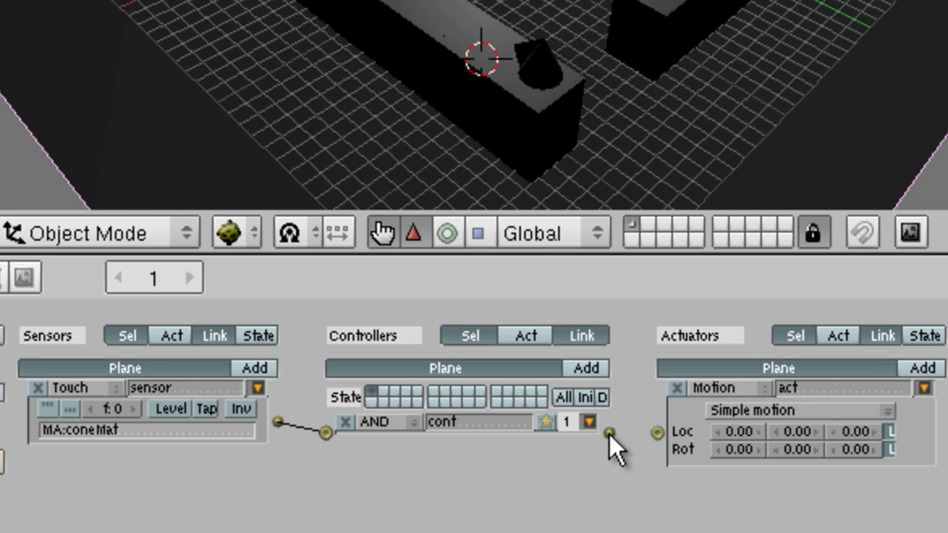
drag(607, 431, 658, 433)
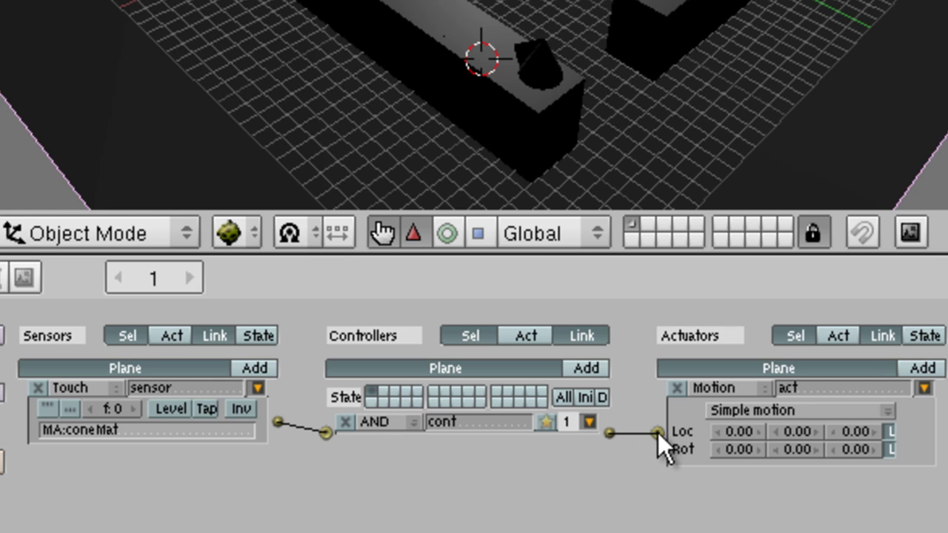
click(763, 389)
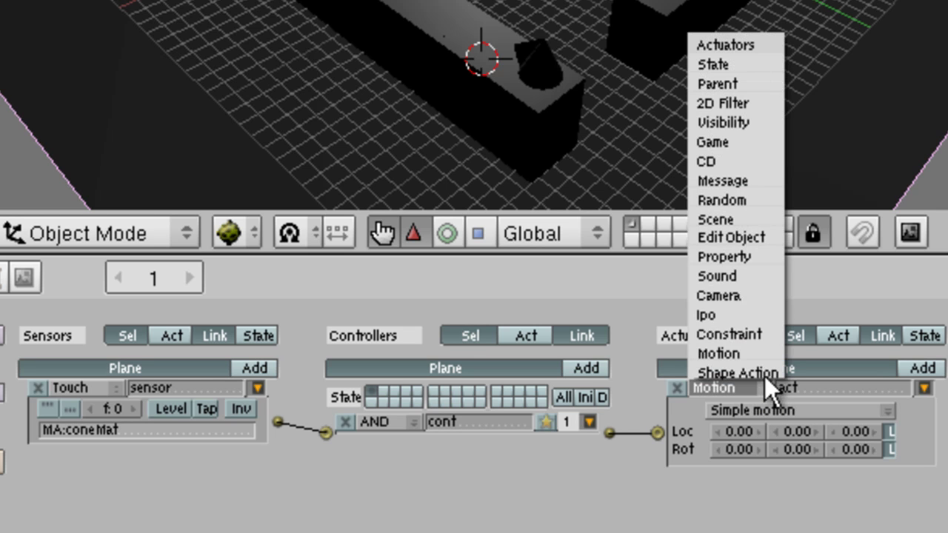
click(752, 218)
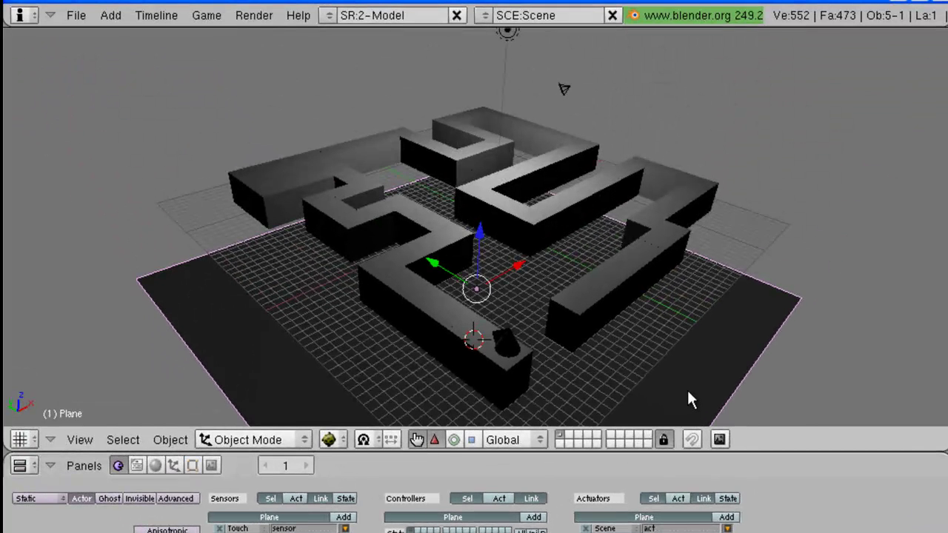
click(687, 392)
key(p)
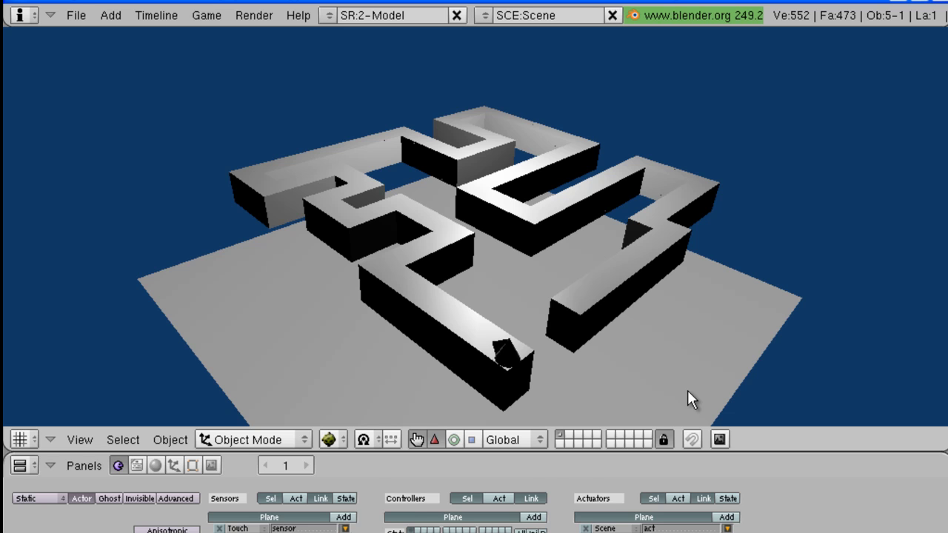
key(Escape)
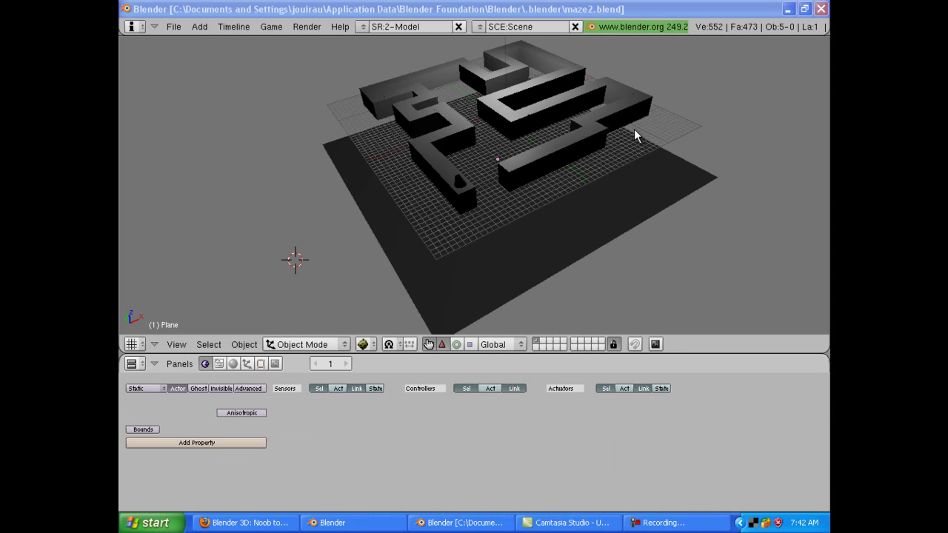
click(628, 9)
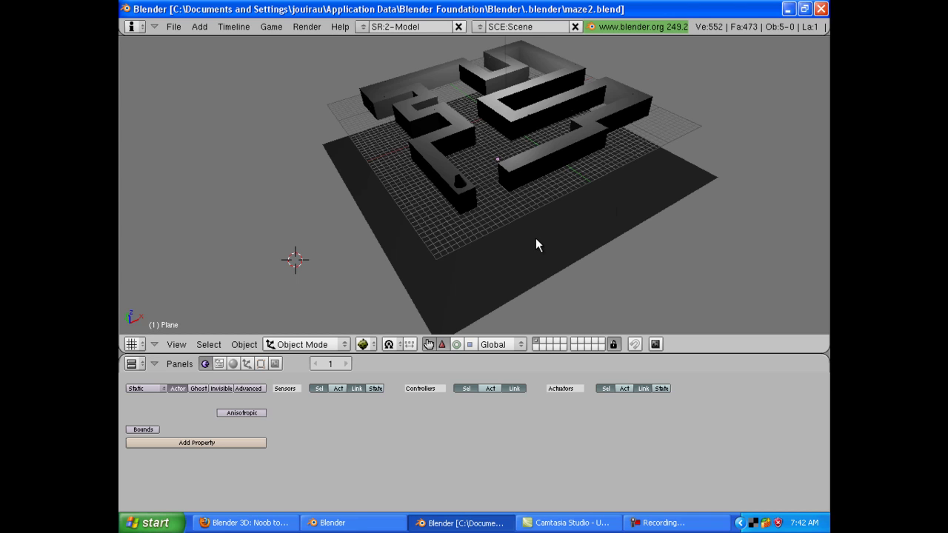
- Select the camera and move it along Y and X to sit low beside the cone
key(KP_1)
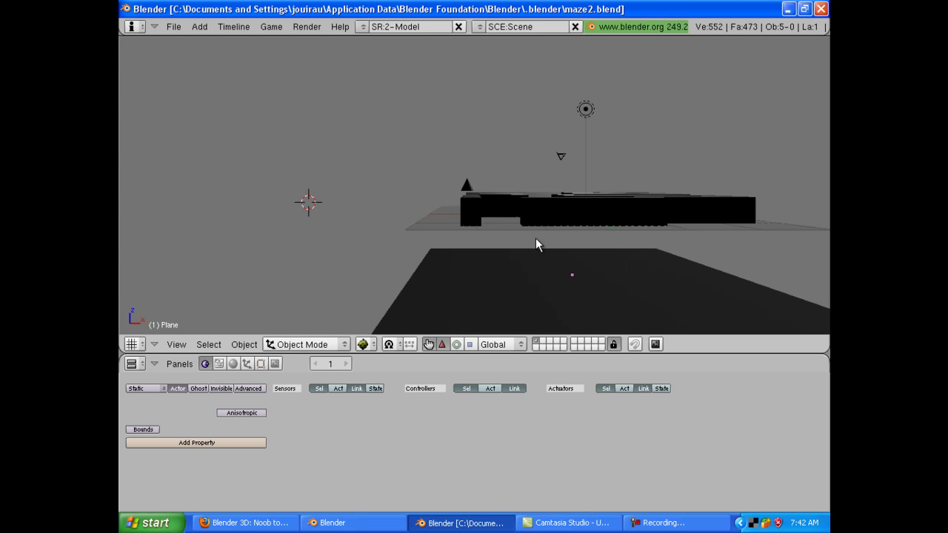
right_click(562, 154)
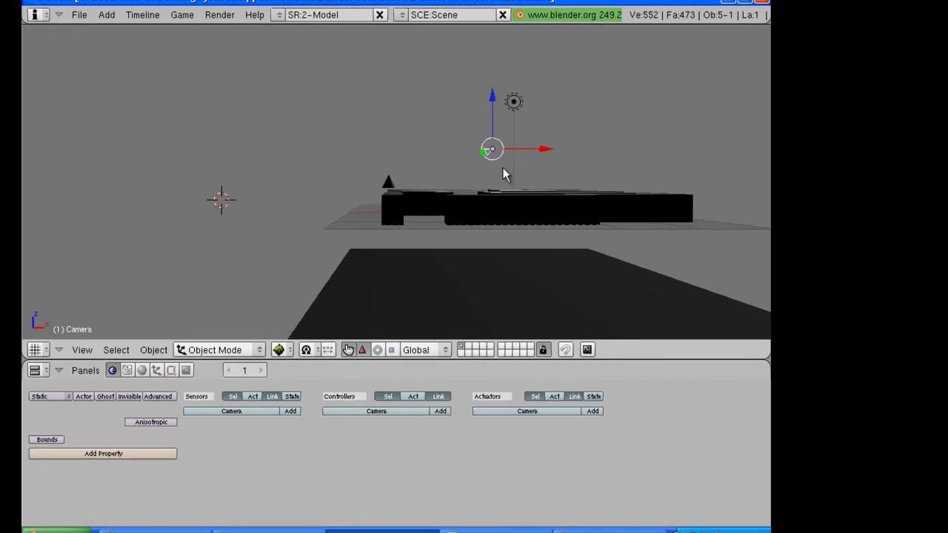
middle_drag(502, 174, 353, 221)
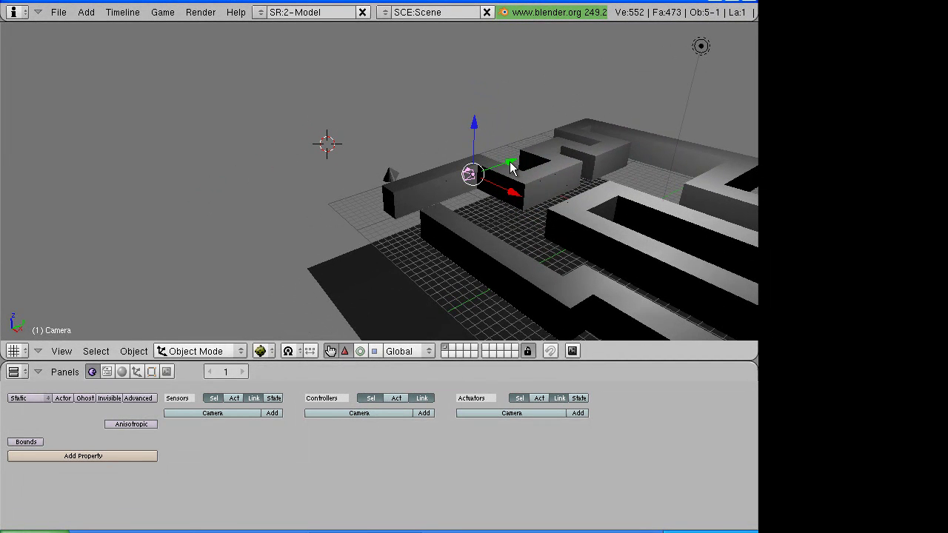
drag(511, 169, 411, 197)
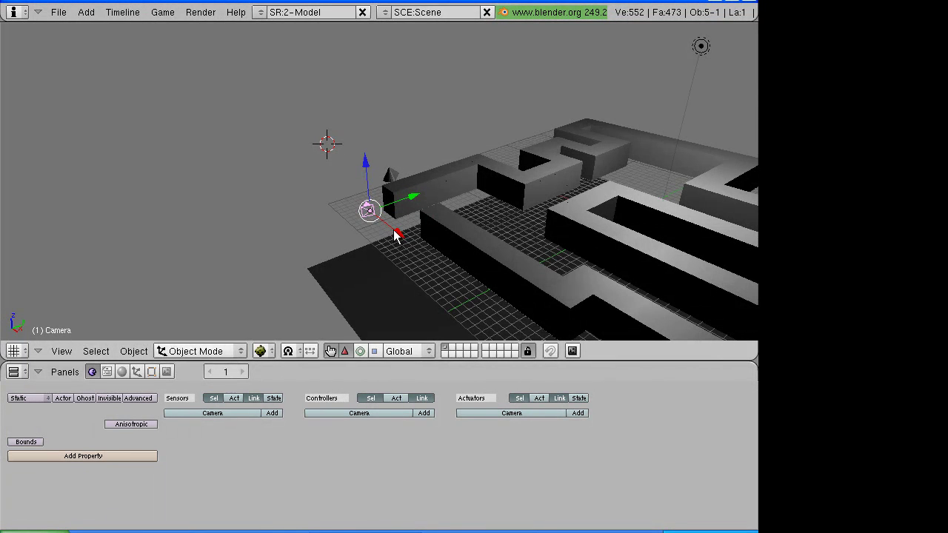
drag(396, 235, 352, 201)
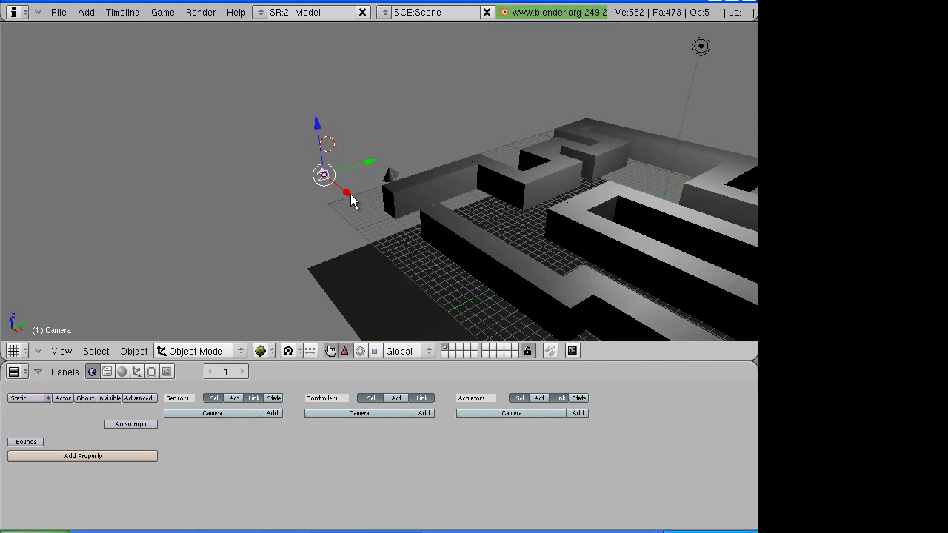
- In top view, shift the camera slightly left along the X axis
key(KP_7)
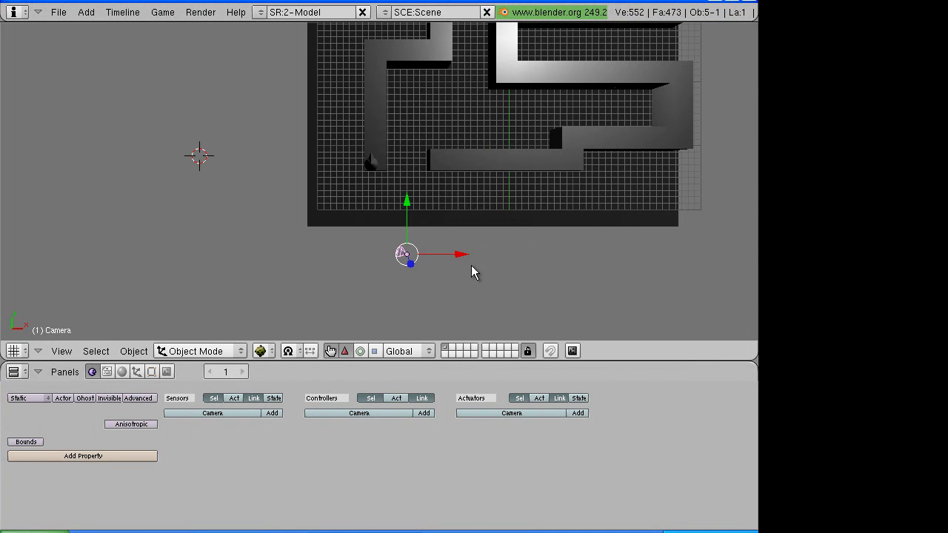
drag(457, 257, 426, 259)
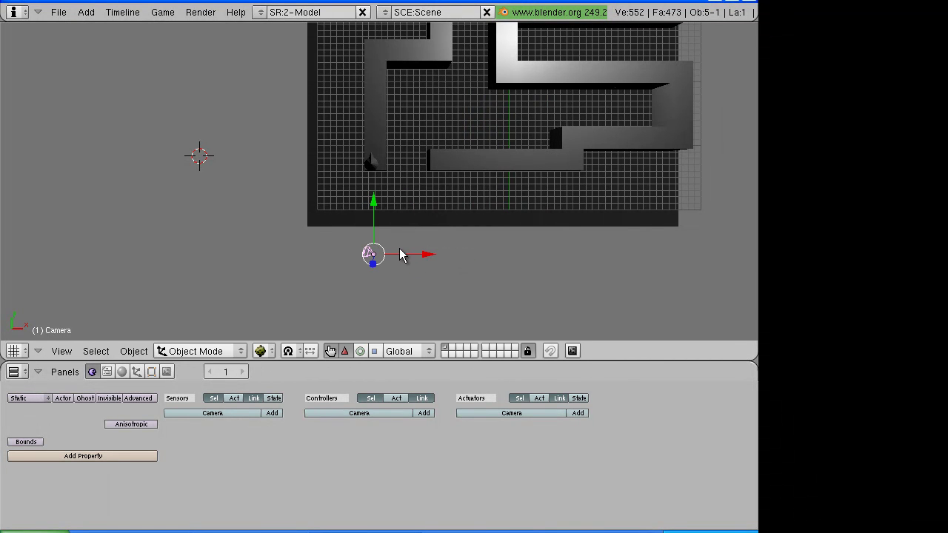
scroll(402, 258, up, 2)
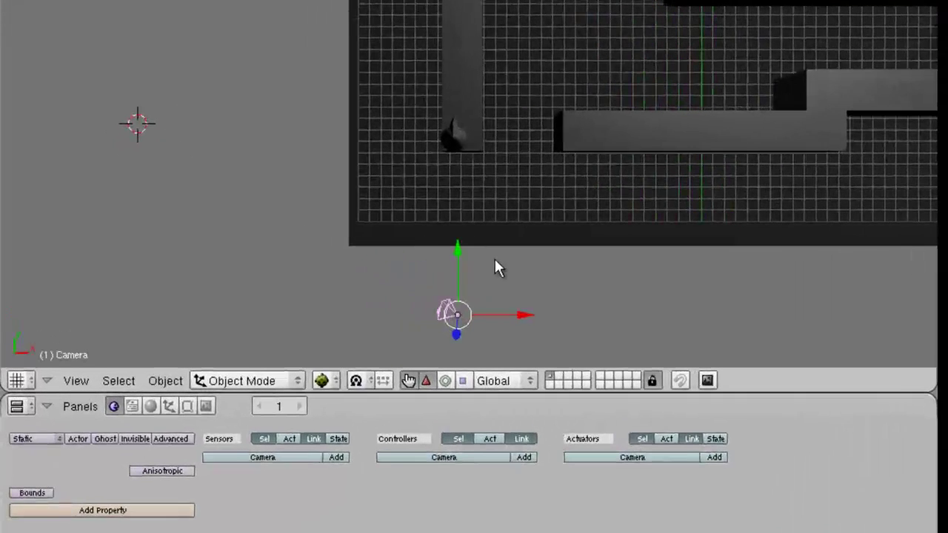
shift+scroll(500, 259, down, 3)
scroll(500, 260, up, 2)
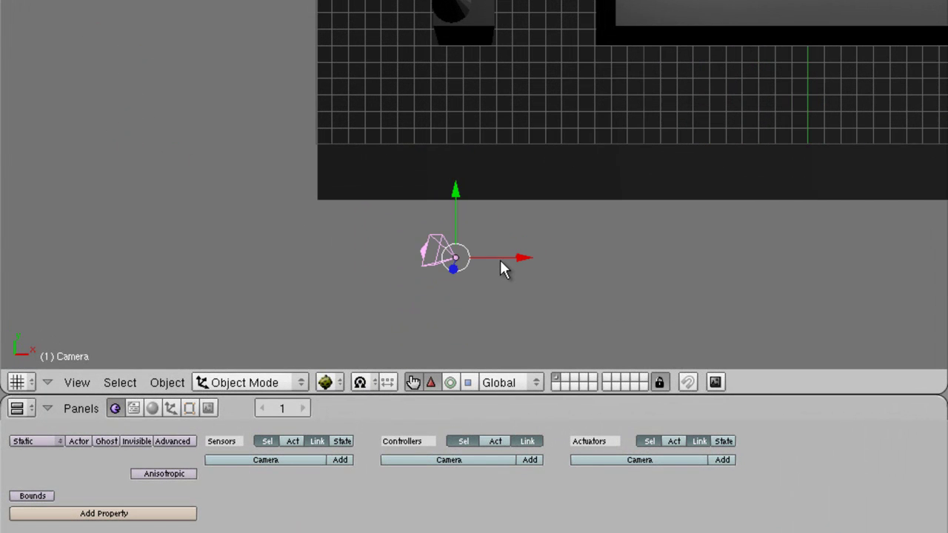
scroll(500, 261, down, 1)
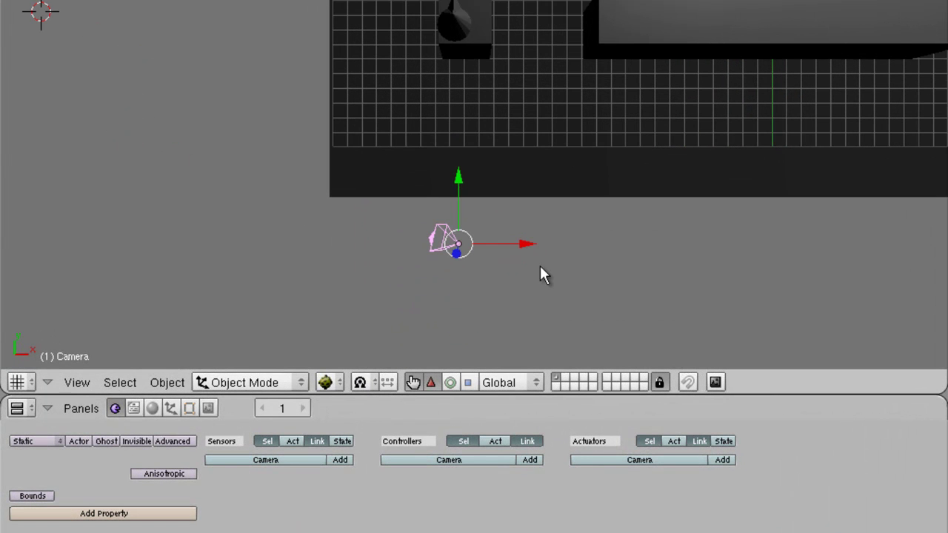
- Rotate the camera in place with the rotate manipulator so it faces the maze
key(KP_3)
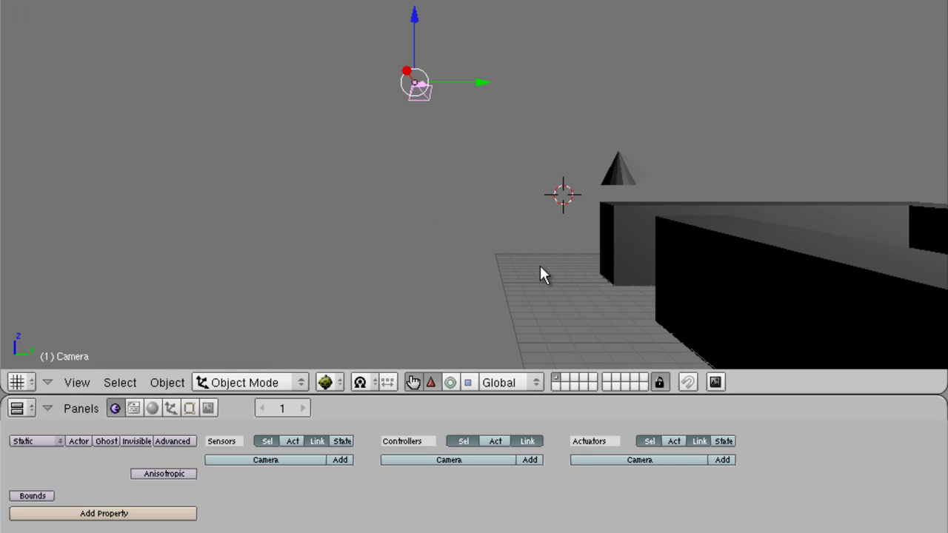
key(KP_7)
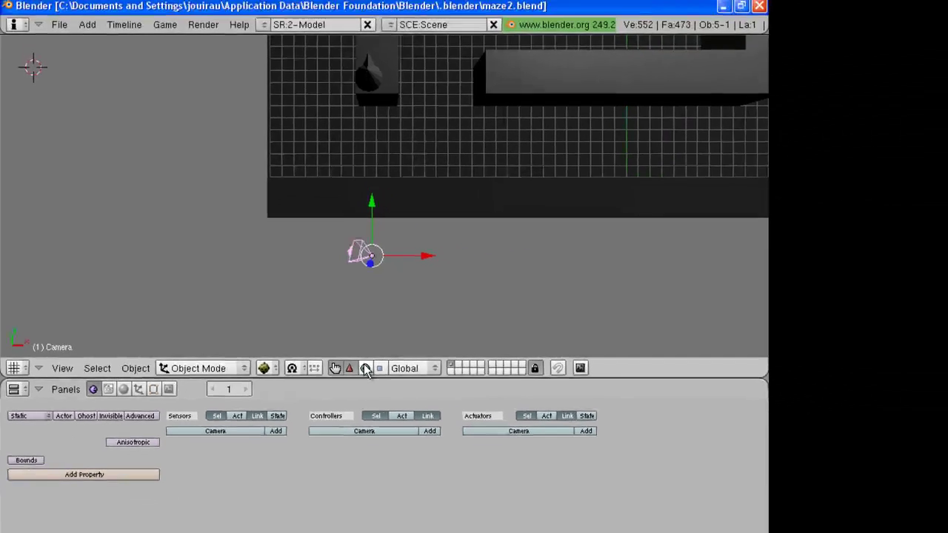
click(449, 382)
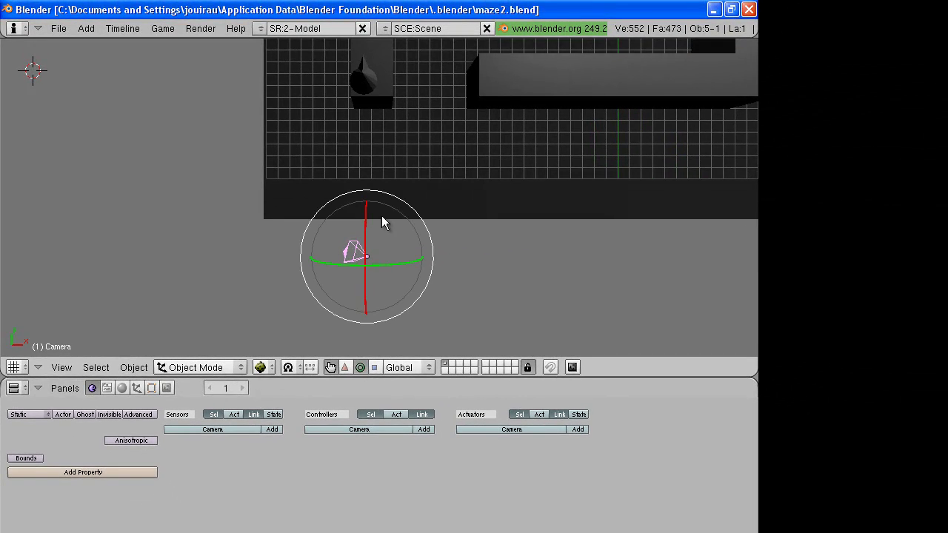
drag(398, 201, 408, 269)
- Move the camera about 4 units along Y so its view frames the cone's corridor
click(344, 368)
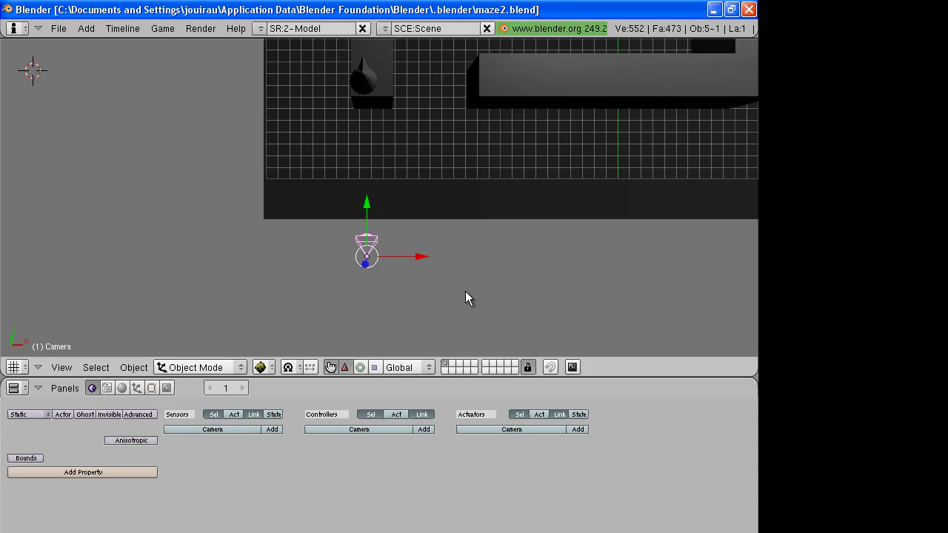
key(KP_0)
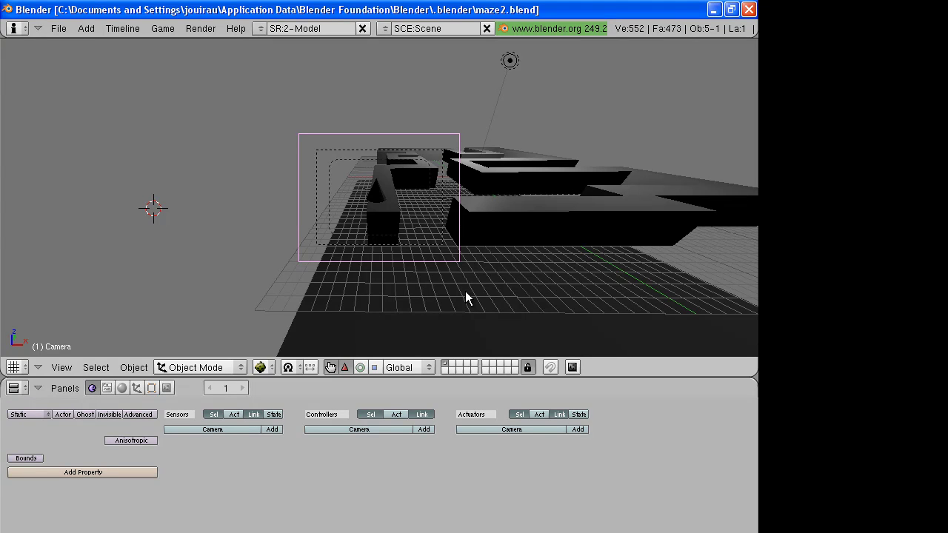
key(KP_7)
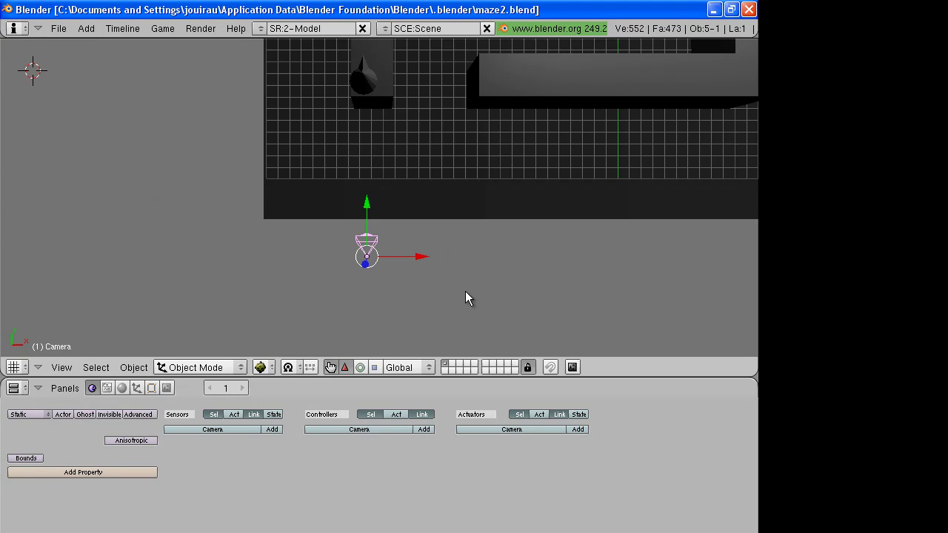
drag(367, 211, 370, 134)
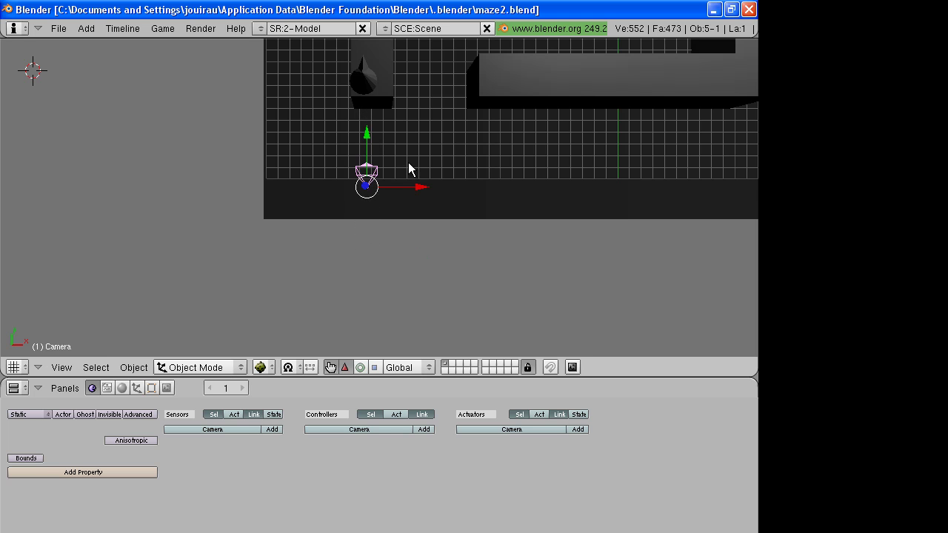
key(KP_0)
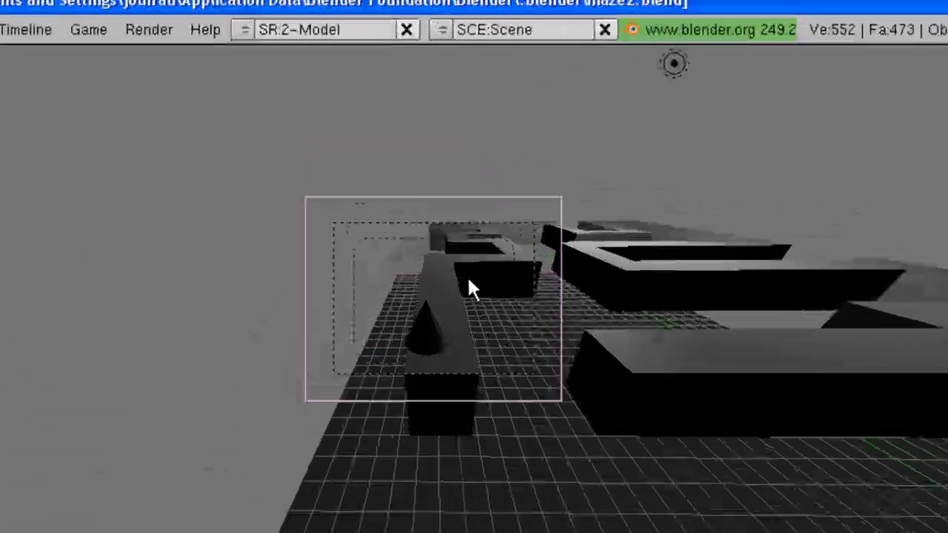
key(KP_7)
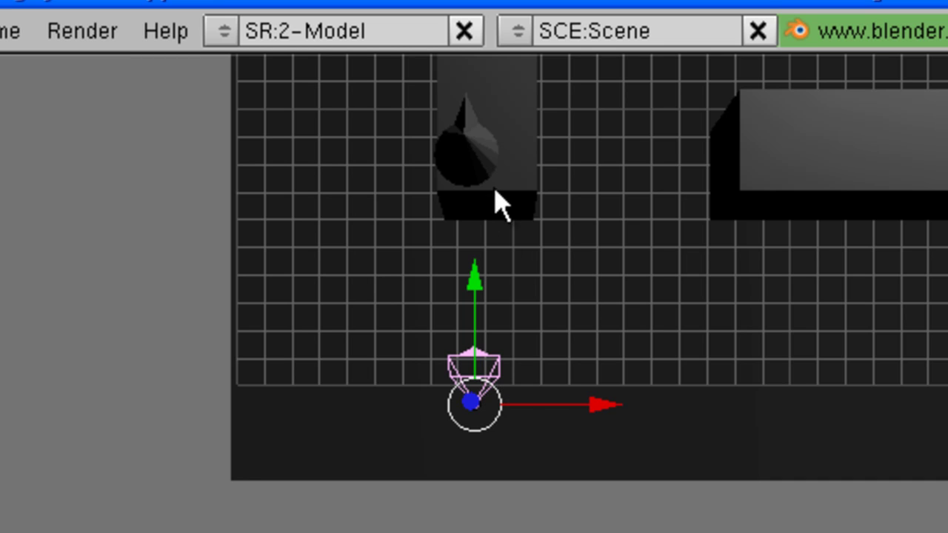
- Parent the camera to the cone with Ctrl+P, then view through the camera
shift+right_click(478, 164)
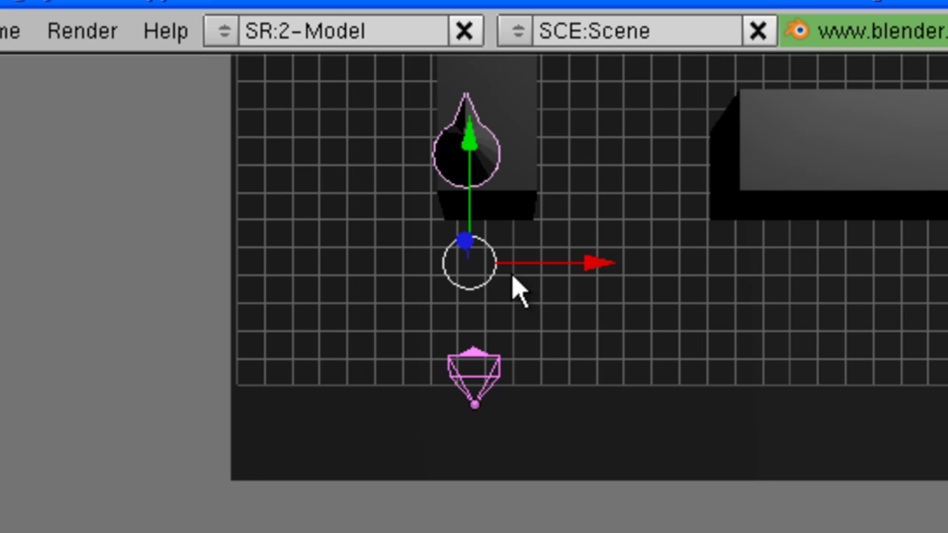
key(ctrl+p)
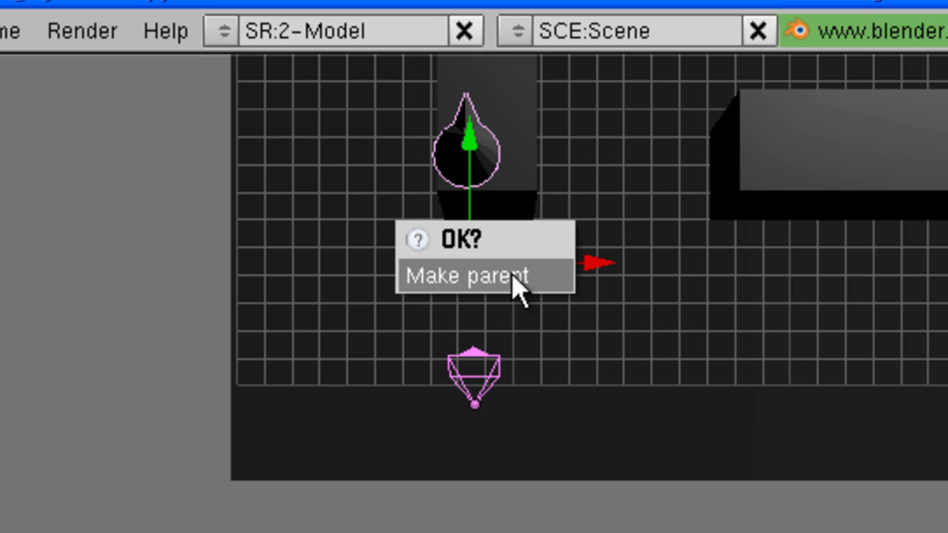
click(519, 289)
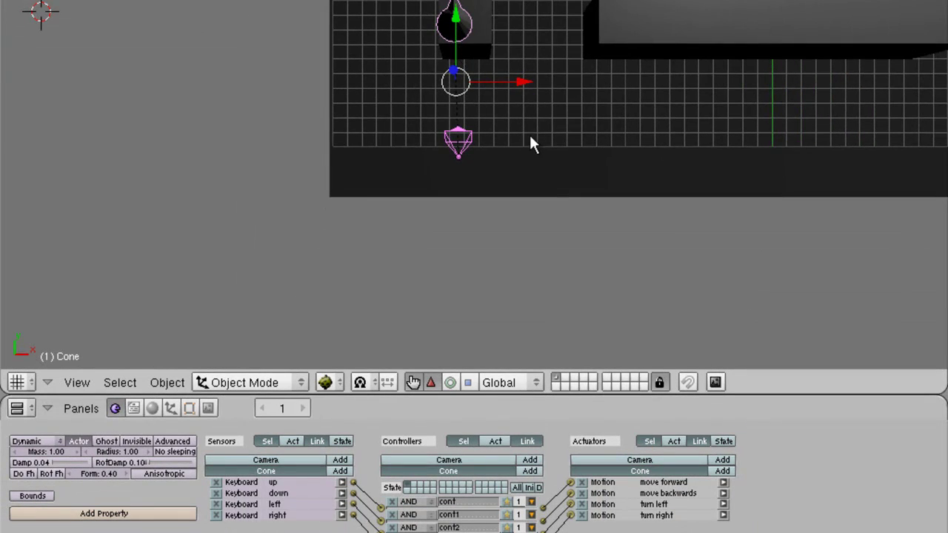
middle_drag(532, 143, 379, 7)
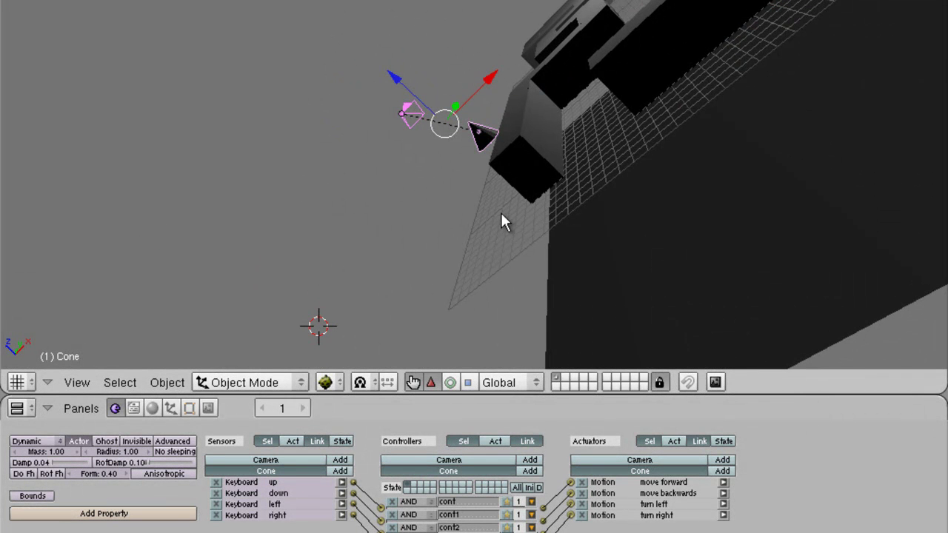
key(KP_0)
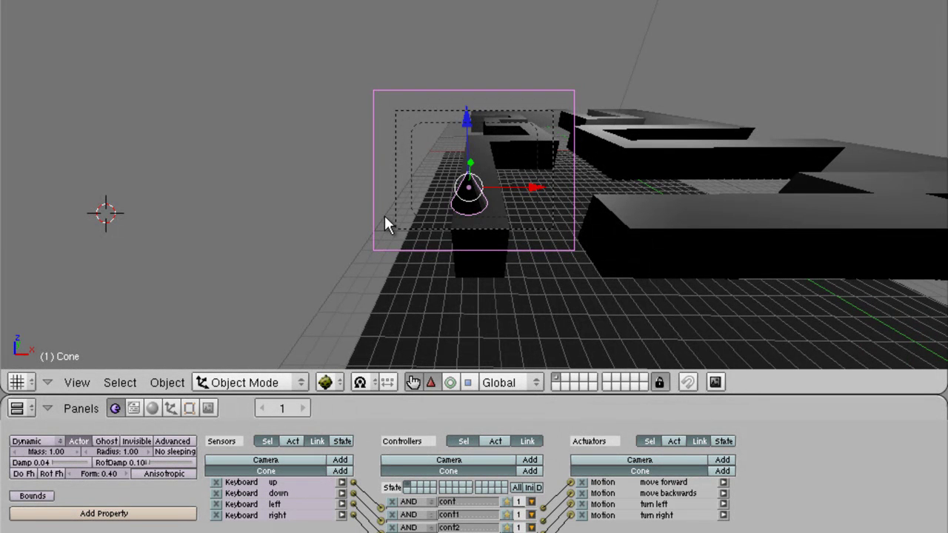
- Run the game and steer the cone forward and around to confirm the camera follows
key(p)
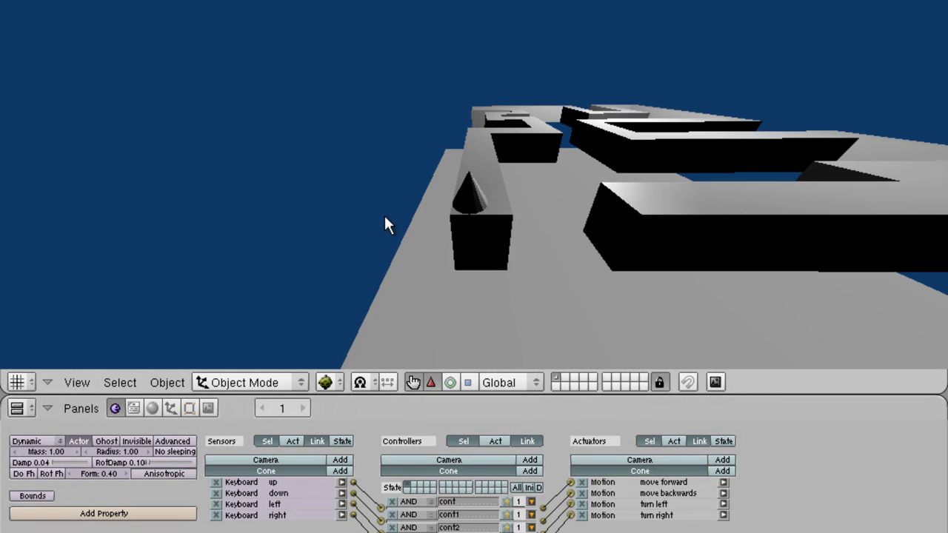
key(Up)
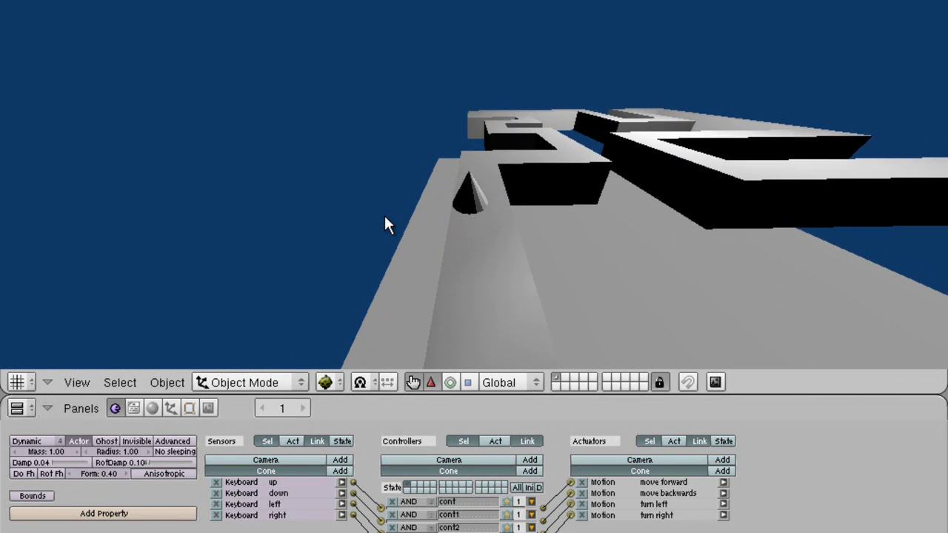
key(Left)
key(Right)
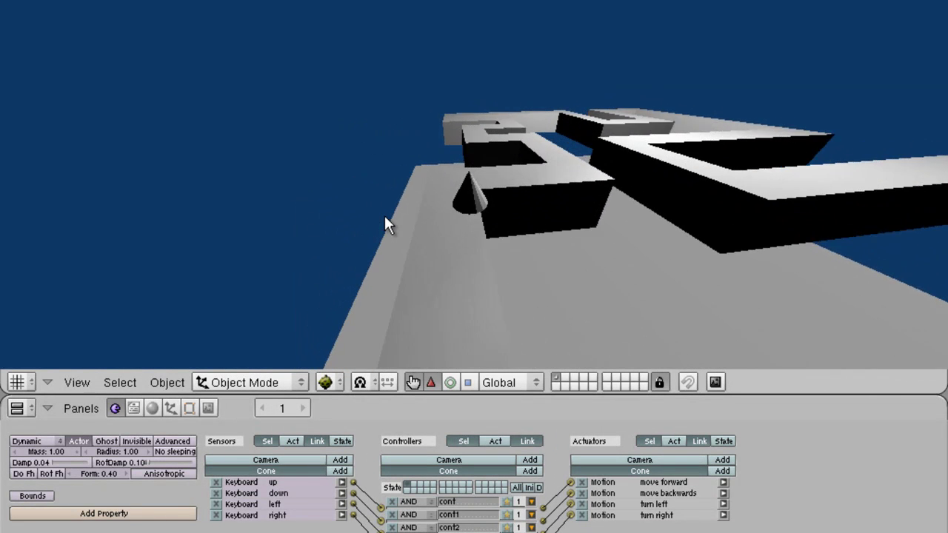
key(Right)
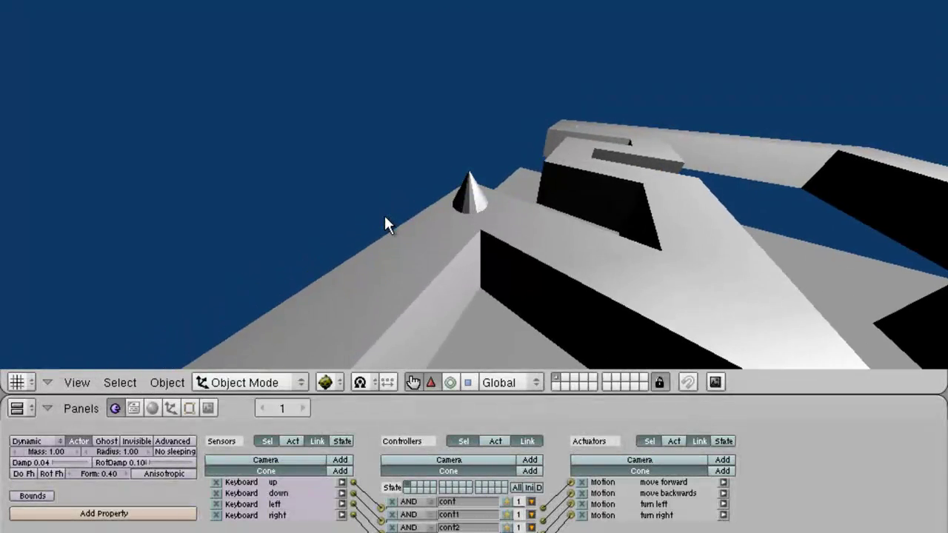
key(Right)
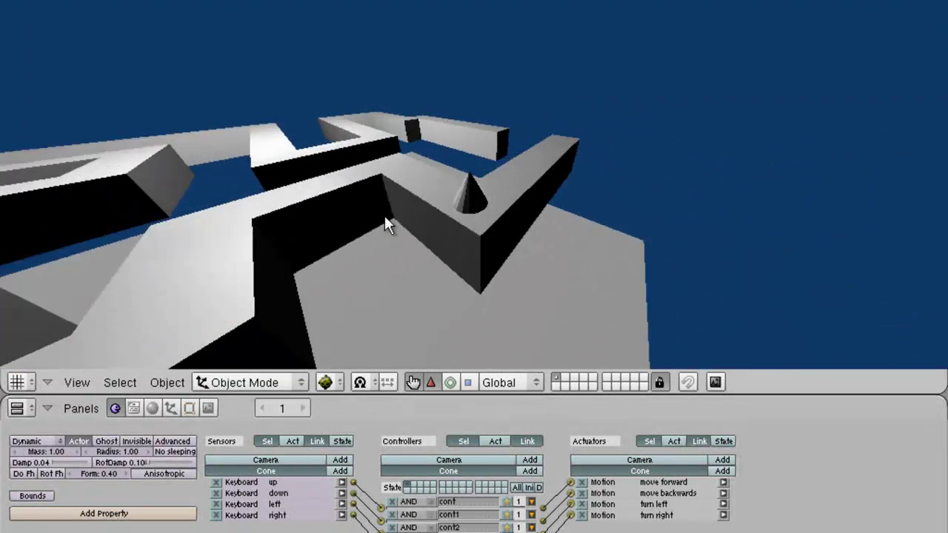
key(Right)
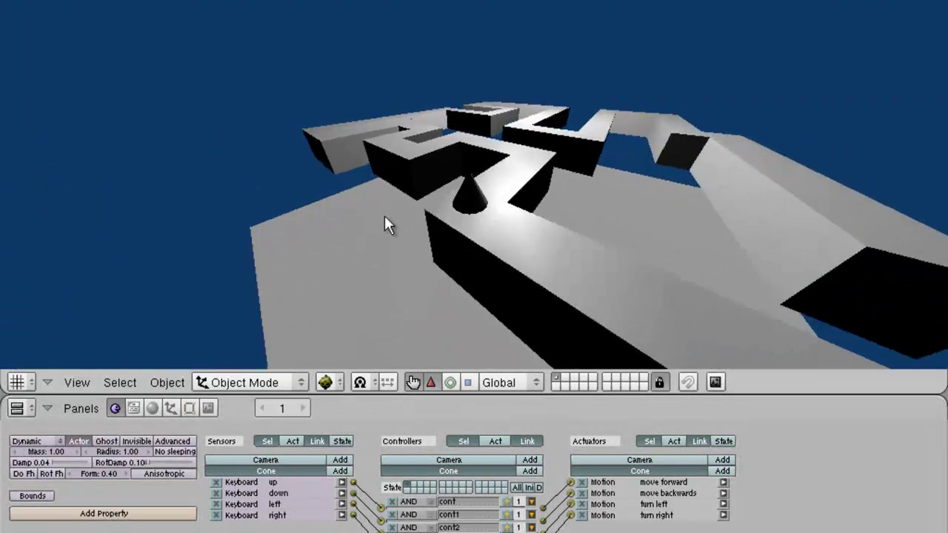
key(Right)
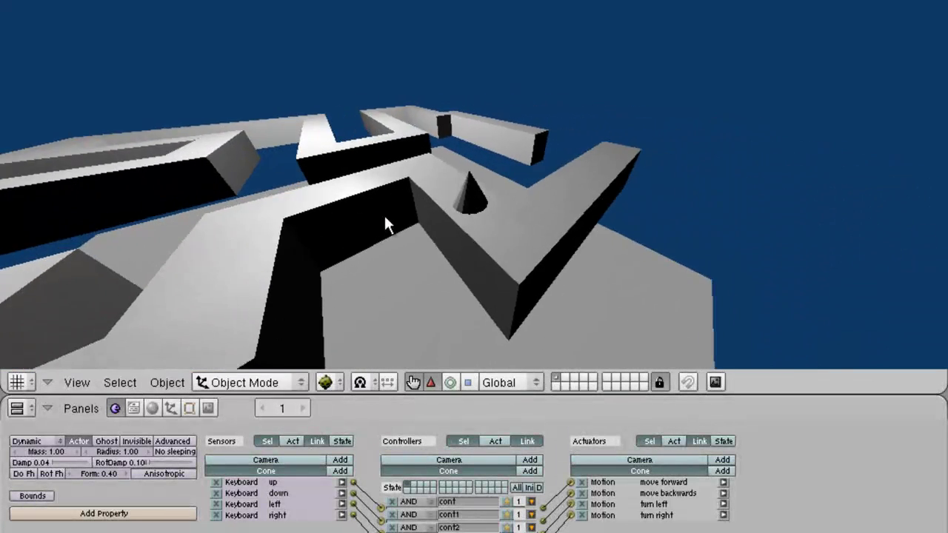
key(Right)
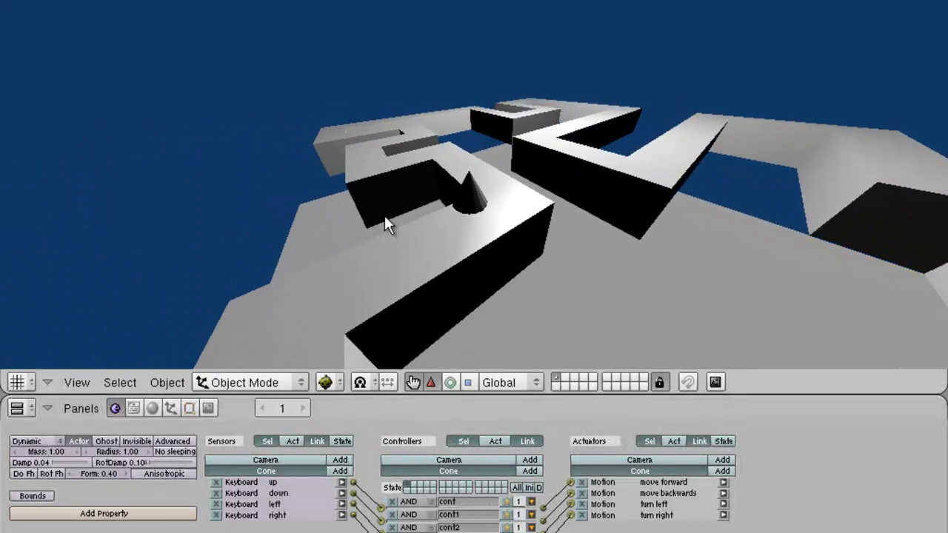
key(Right)
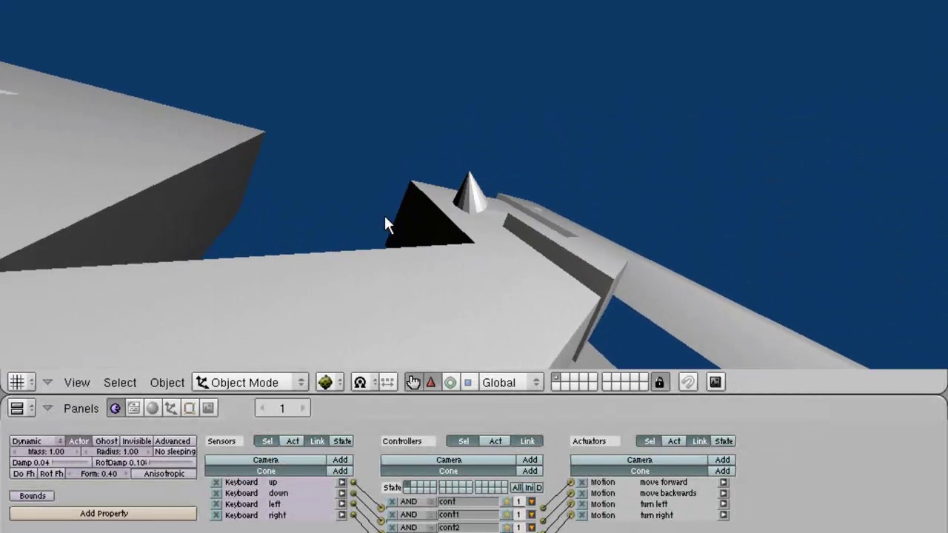
key(Right)
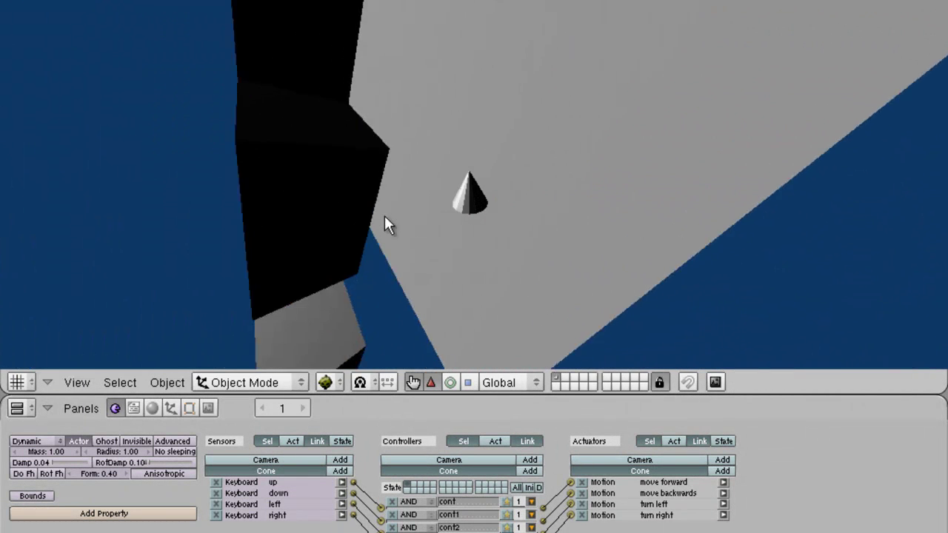
key(Right)
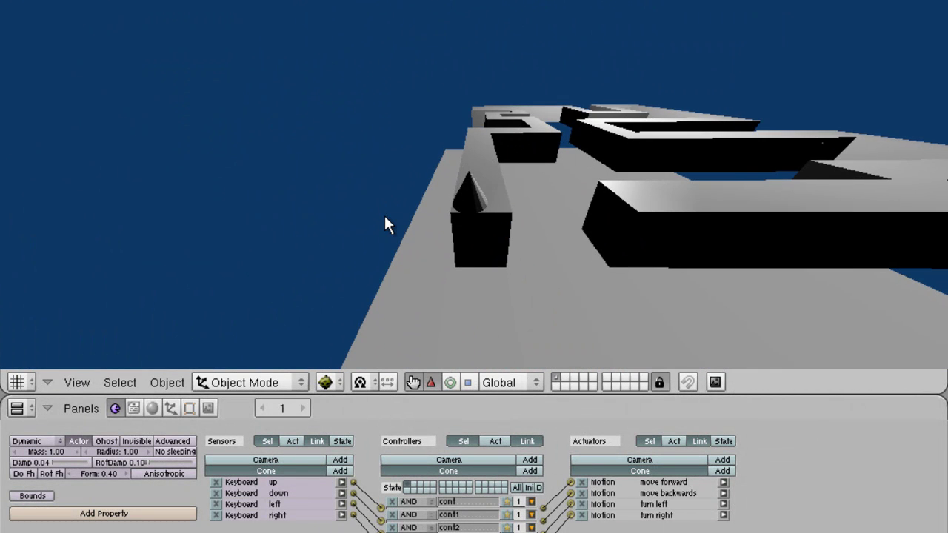